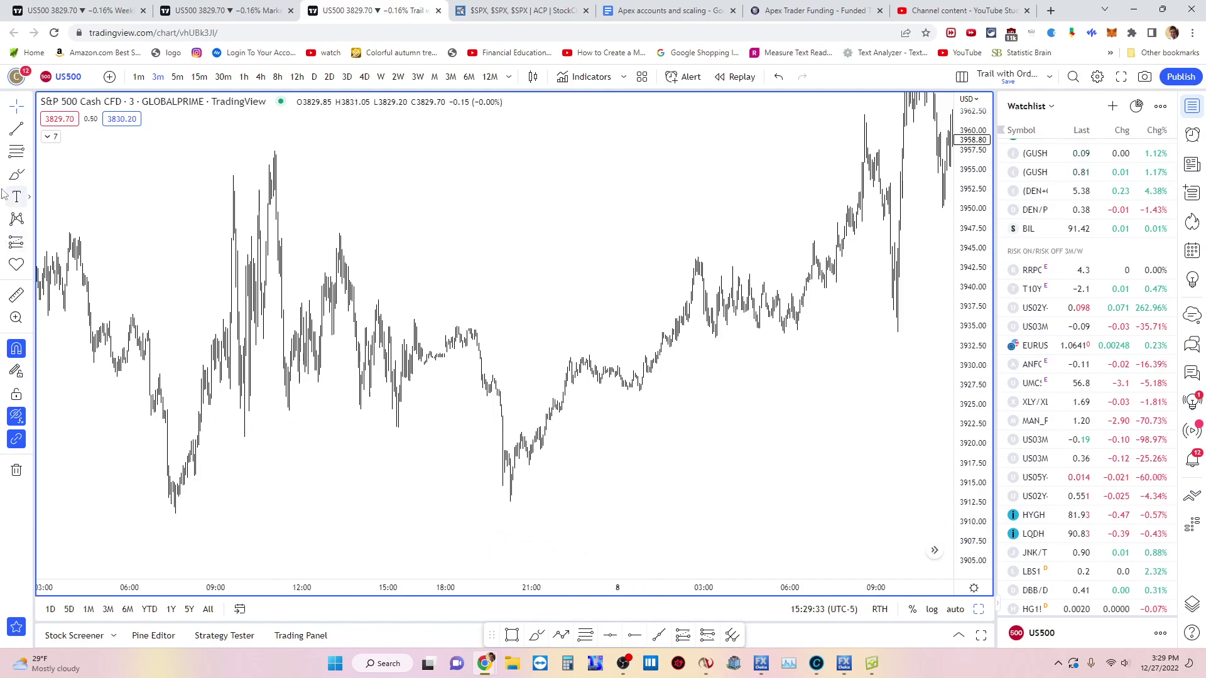
Brush arches over the swing highs, circles around the pullback lows and trend strokes on the 3-minute S&P 500 chart.
{"action": "left_click", "coordinate": [16, 176]}
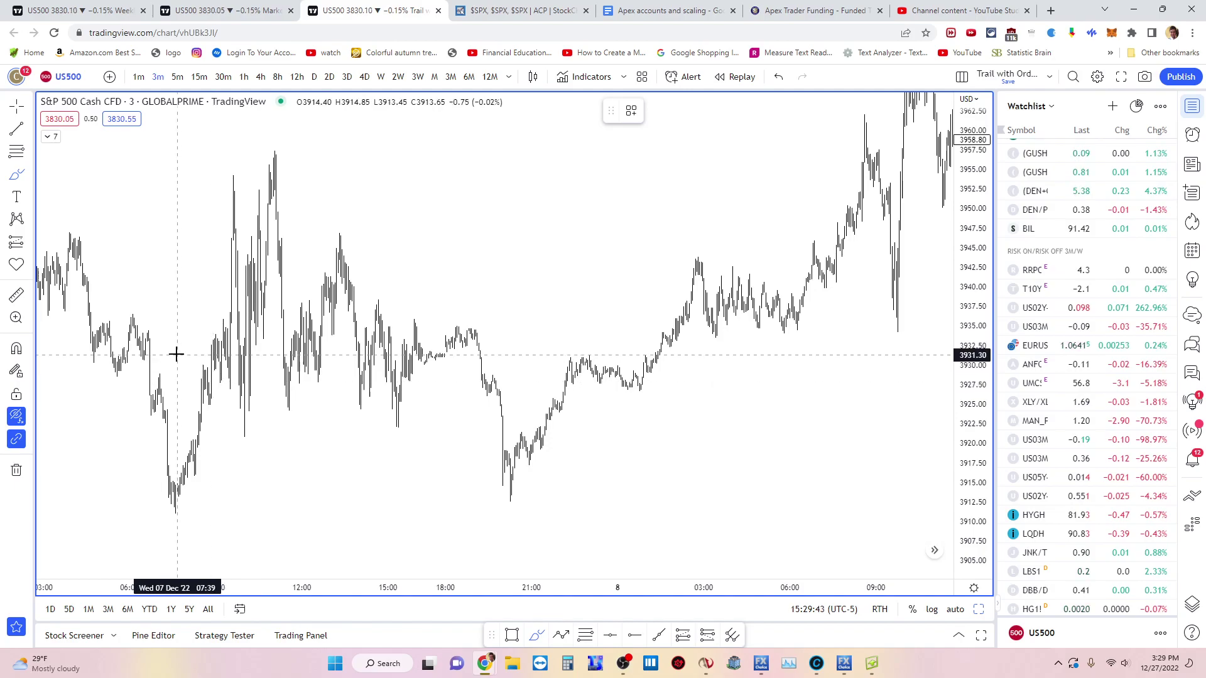
{"action": "mouse_move", "coordinate": [172, 477]}
{"action": "left_mouse_down"}
{"action": "mouse_move", "coordinate": [210, 242]}
{"action": "mouse_move", "coordinate": [278, 223]}
{"action": "mouse_move", "coordinate": [296, 435]}
{"action": "mouse_move", "coordinate": [333, 258]}
{"action": "mouse_move", "coordinate": [382, 293]}
{"action": "mouse_move", "coordinate": [497, 425]}
{"action": "mouse_move", "coordinate": [520, 475]}
{"action": "mouse_move", "coordinate": [677, 249]}
{"action": "mouse_move", "coordinate": [783, 329]}
{"action": "mouse_move", "coordinate": [314, 299]}
{"action": "left_mouse_up"}
{"action": "mouse_move", "coordinate": [515, 430]}
{"action": "left_mouse_down"}
{"action": "mouse_move", "coordinate": [490, 447]}
{"action": "mouse_move", "coordinate": [442, 428]}
{"action": "left_mouse_up"}
{"action": "mouse_move", "coordinate": [275, 399]}
{"action": "left_mouse_down"}
{"action": "mouse_move", "coordinate": [326, 401]}
{"action": "mouse_move", "coordinate": [292, 408]}
{"action": "left_mouse_up"}
{"action": "mouse_move", "coordinate": [310, 260]}
{"action": "left_mouse_down"}
{"action": "mouse_move", "coordinate": [325, 281]}
{"action": "mouse_move", "coordinate": [270, 182]}
{"action": "mouse_move", "coordinate": [182, 348]}
{"action": "left_mouse_up"}
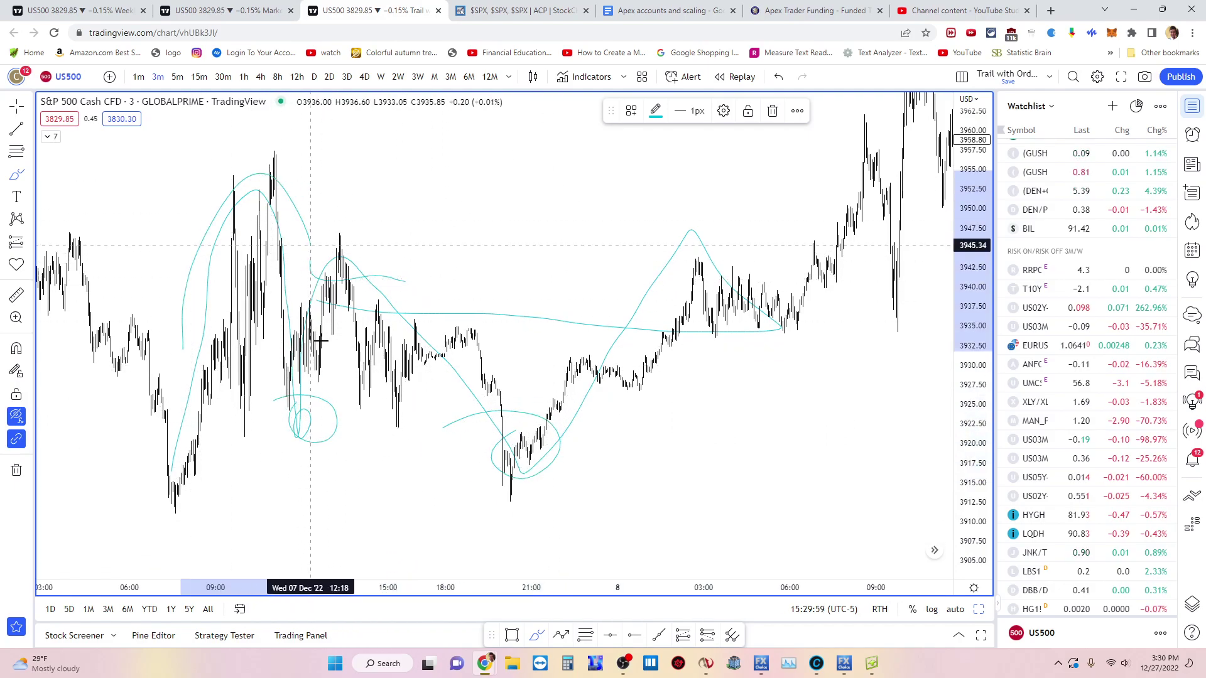
{"action": "left_click_drag", "start_coordinate": [347, 256], "coordinate": [439, 368]}
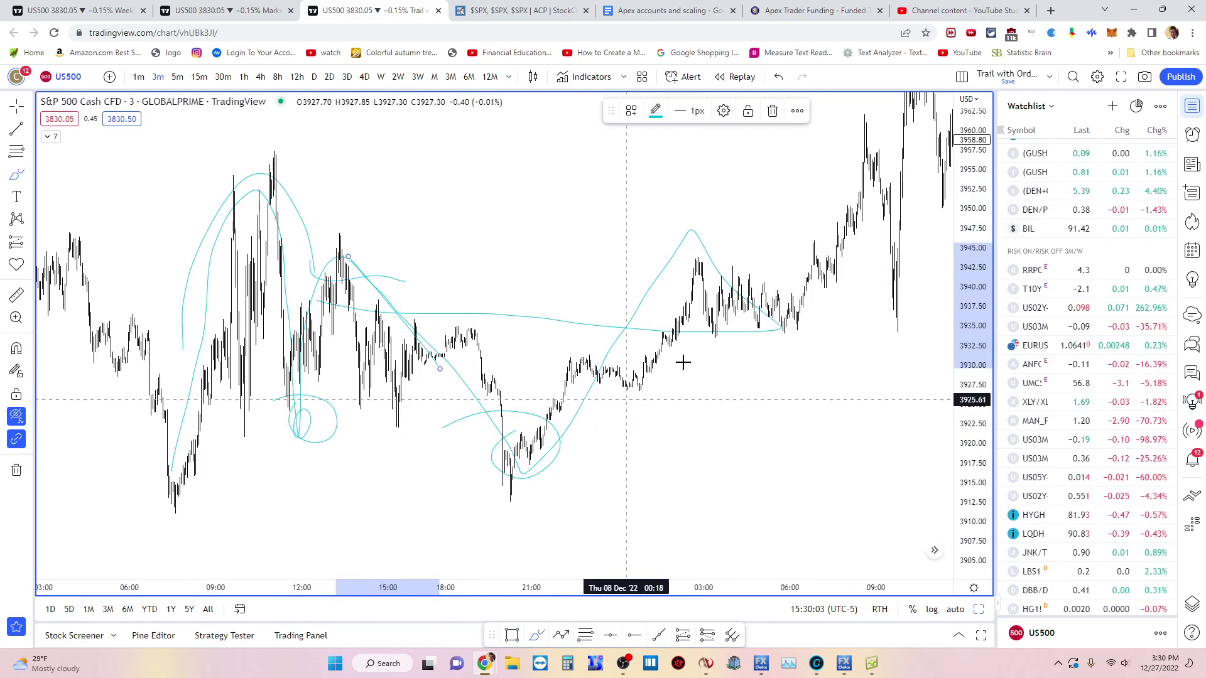
{"action": "left_click_drag", "start_coordinate": [797, 306], "coordinate": [876, 188]}
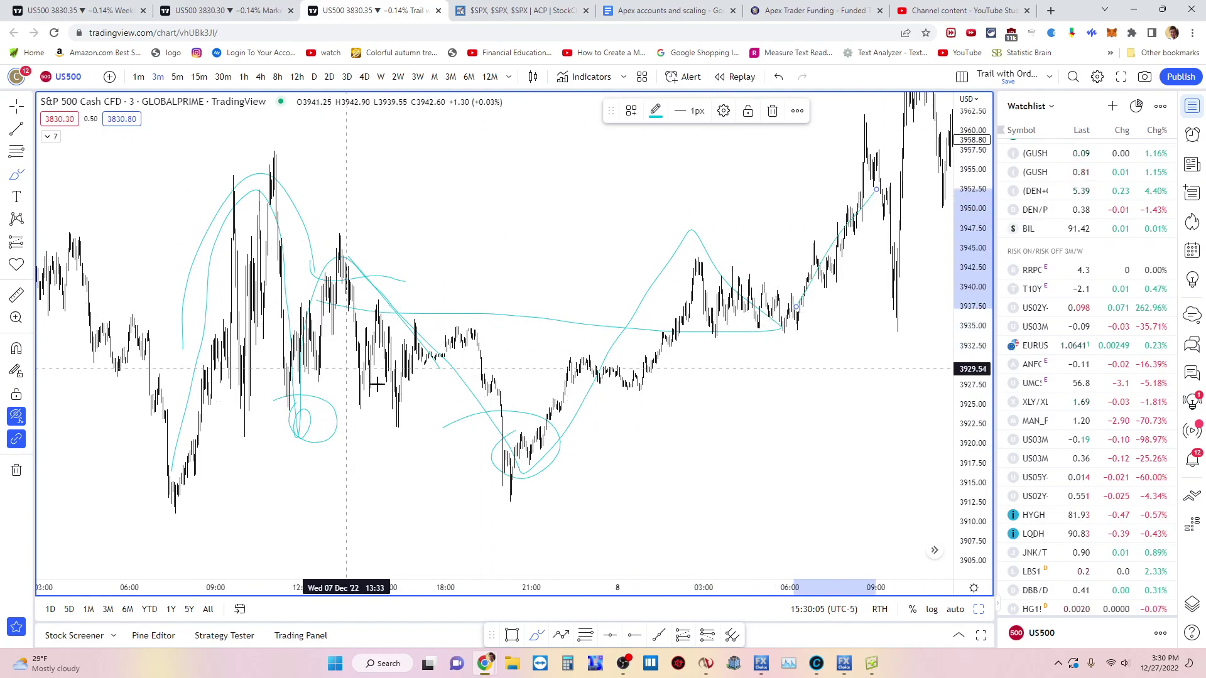
Remove all drawings from the 3-minute chart and show its hidden indicators again.
{"action": "right_click", "coordinate": [691, 443]}
{"action": "left_click", "coordinate": [752, 585]}
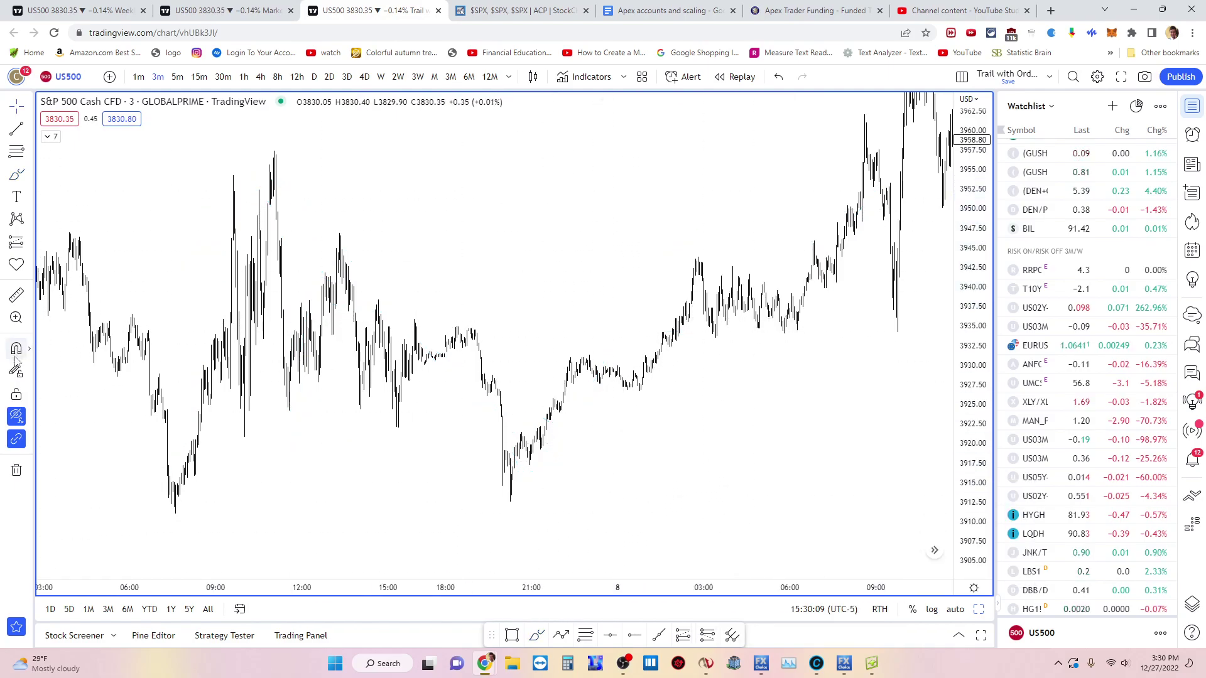
{"action": "left_click", "coordinate": [17, 417]}
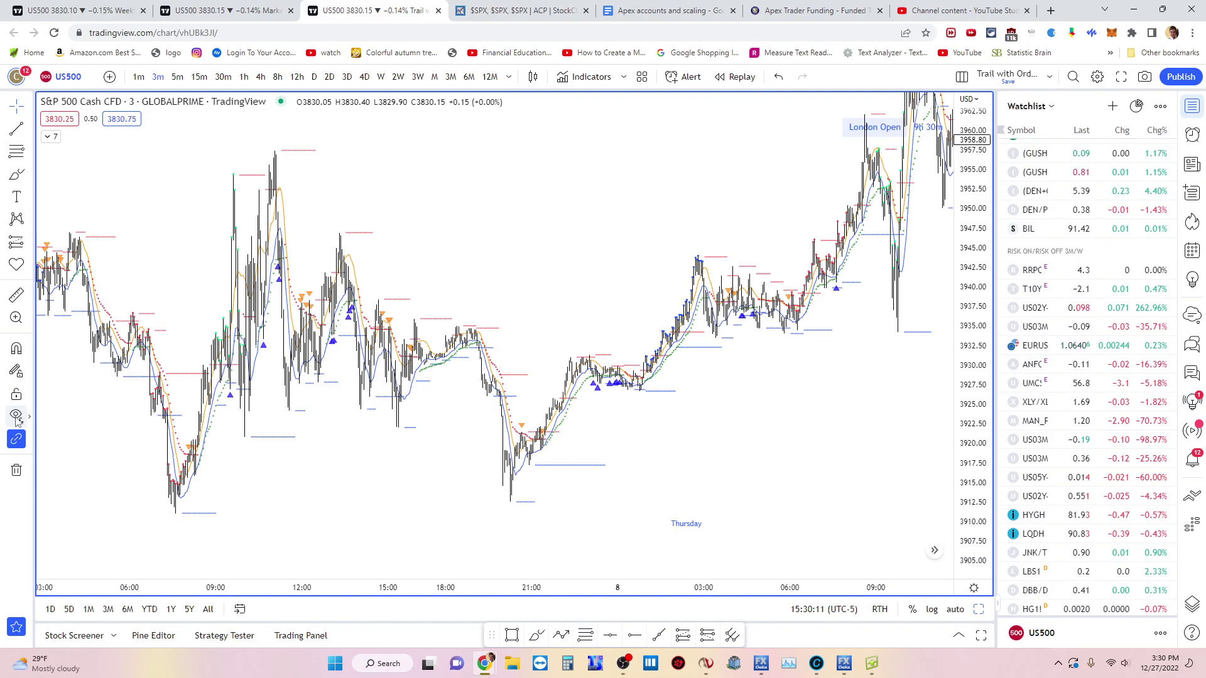
Load the saved chart layout Trend 3m/6m.
{"action": "left_click", "coordinate": [1053, 83]}
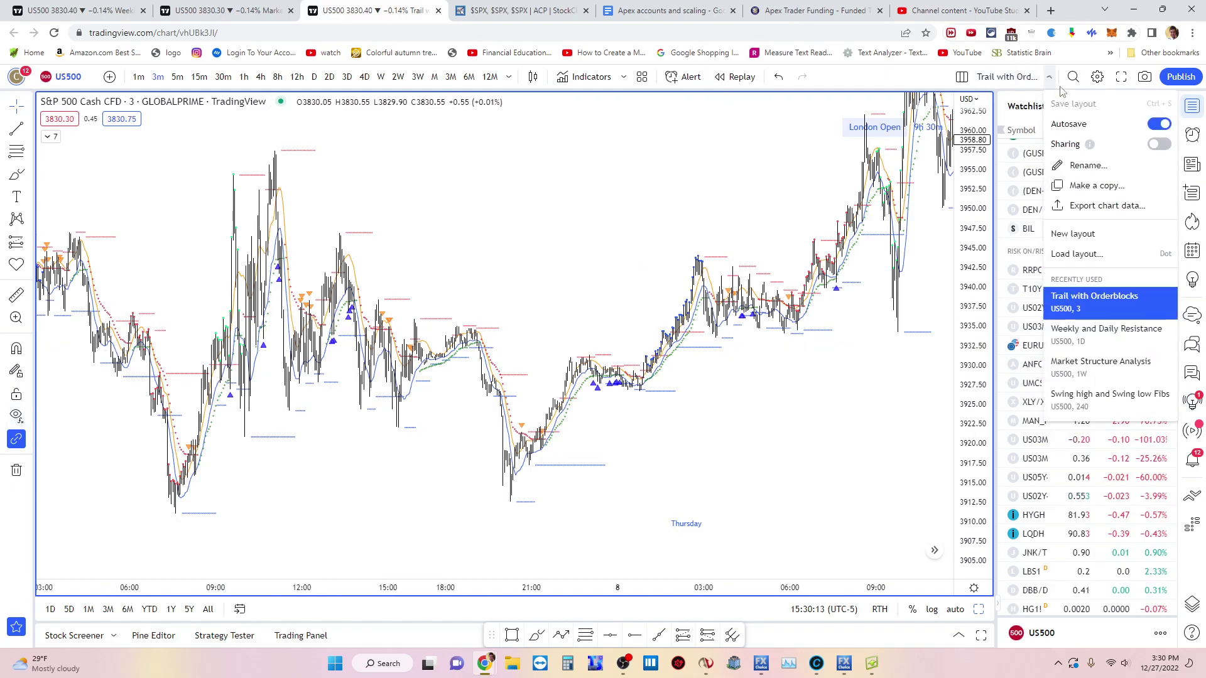
{"action": "left_click", "coordinate": [1076, 254]}
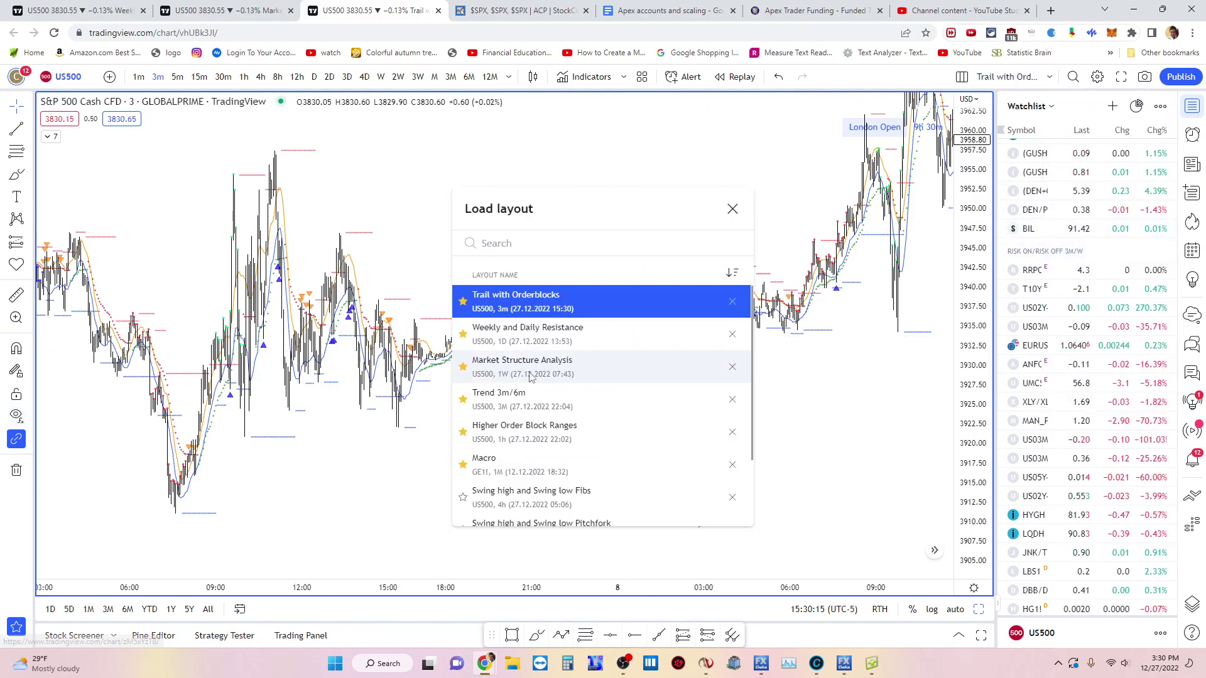
{"action": "left_click", "coordinate": [531, 401]}
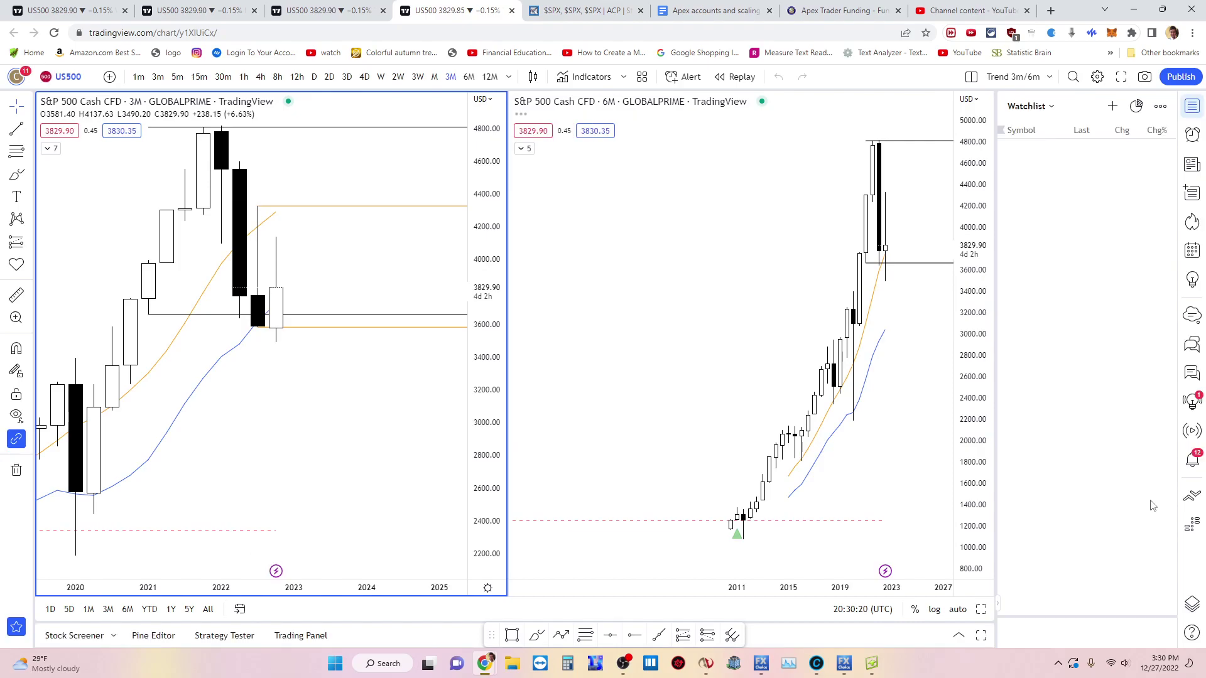
Find the ABB stock basket under Robotic Revolution in the watchlist and load it into both charts.
{"action": "scroll", "coordinate": [1127, 482], "scroll_direction": "down", "scroll_amount": 10}
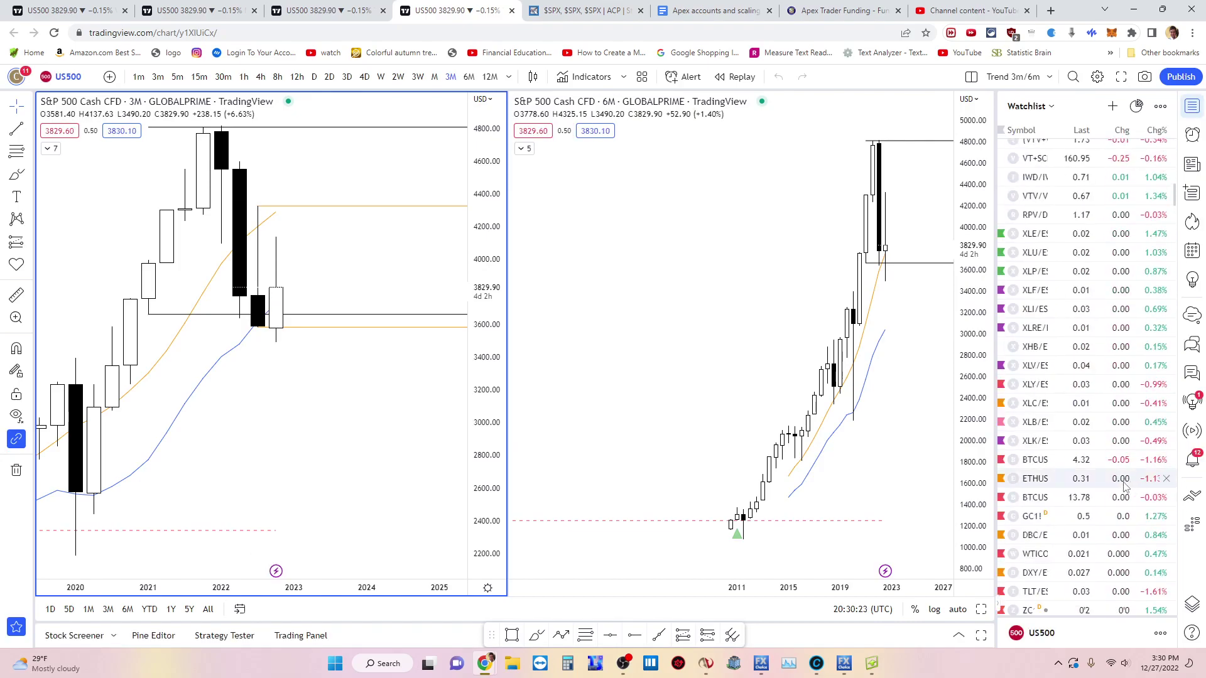
{"action": "scroll", "coordinate": [1127, 481], "scroll_direction": "down", "scroll_amount": 10}
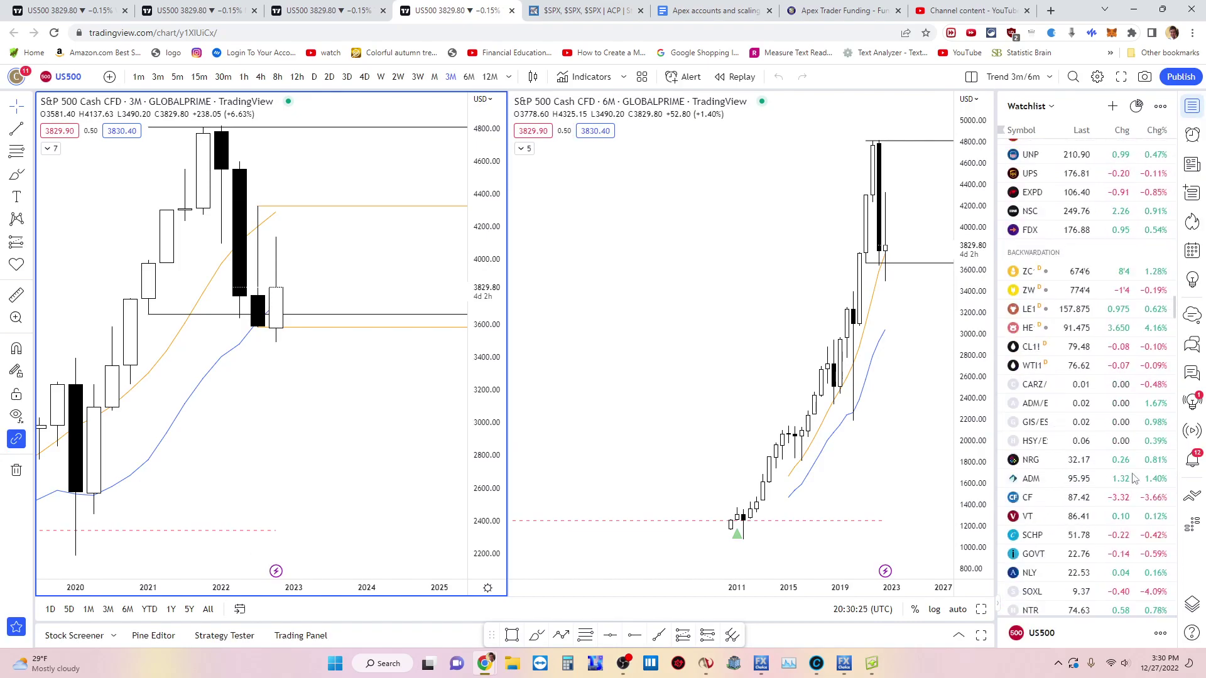
{"action": "scroll", "coordinate": [1173, 320], "scroll_direction": "down", "scroll_amount": 10}
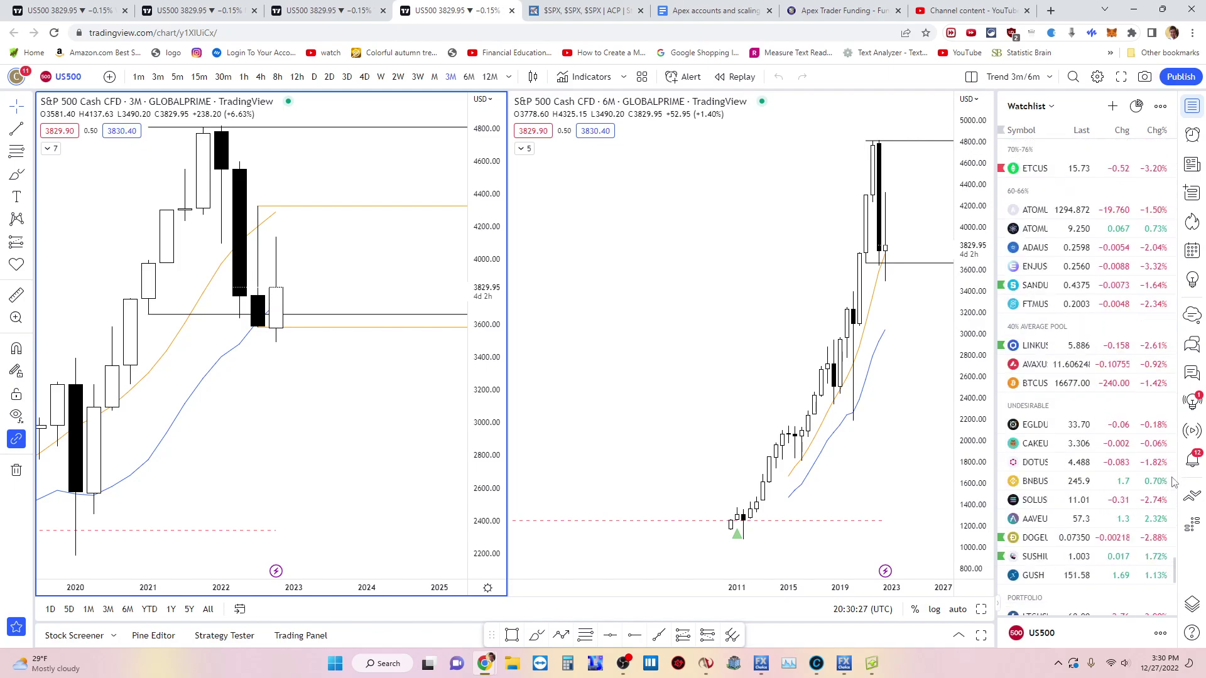
{"action": "scroll", "coordinate": [1175, 495], "scroll_direction": "down", "scroll_amount": 15}
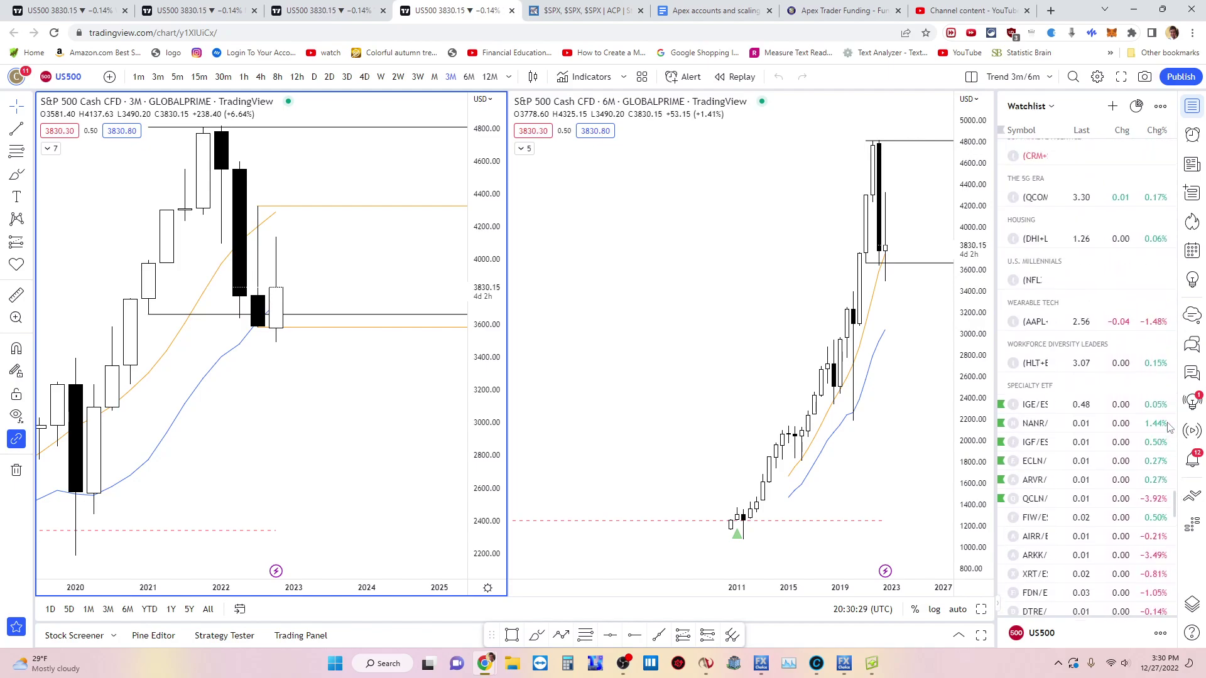
{"action": "scroll", "coordinate": [1167, 425], "scroll_direction": "down", "scroll_amount": 15}
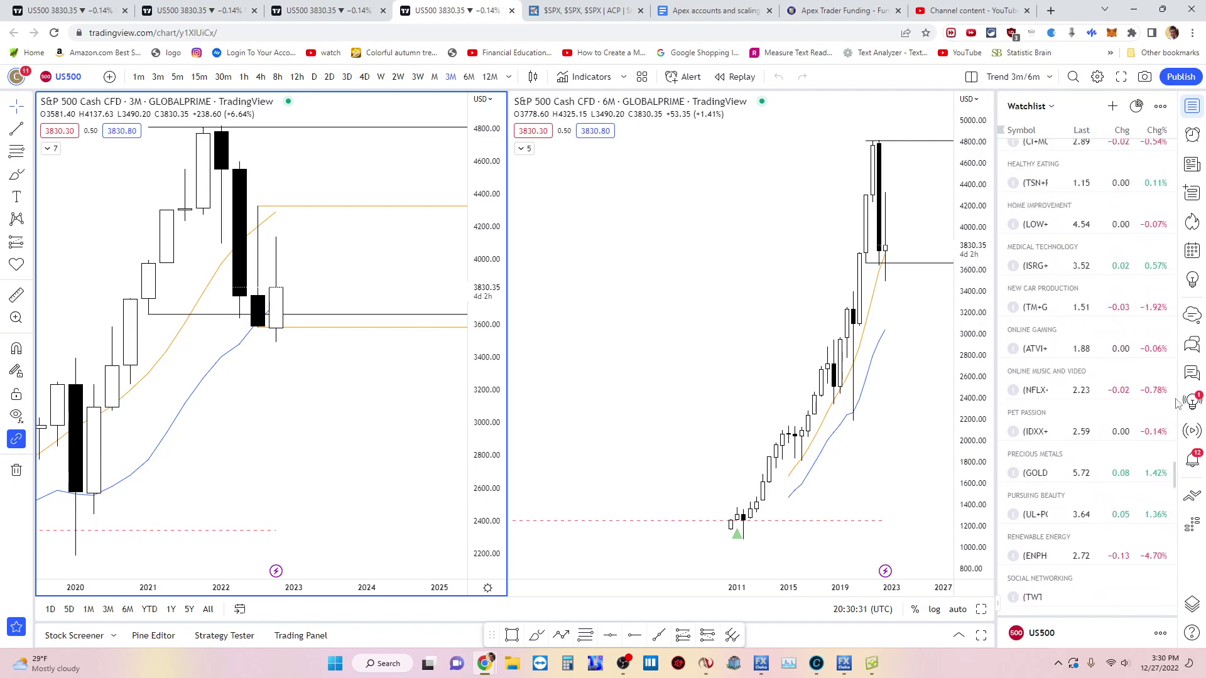
{"action": "scroll", "coordinate": [1176, 376], "scroll_direction": "down", "scroll_amount": 15}
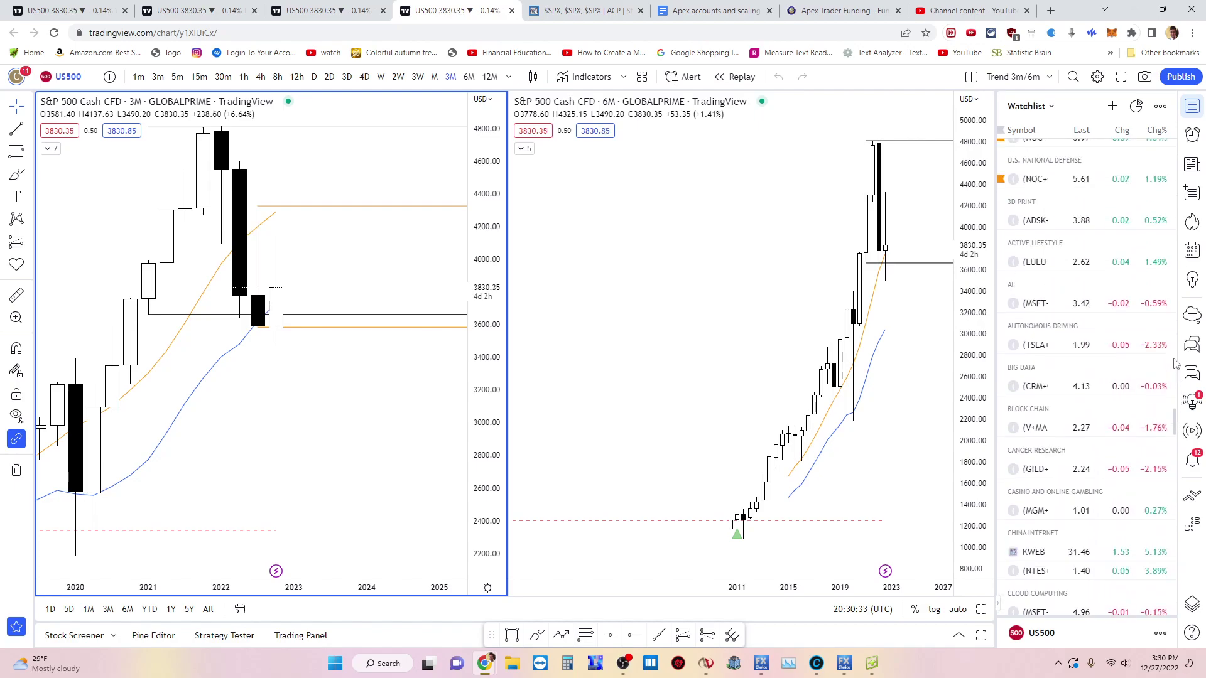
{"action": "scroll", "coordinate": [1176, 345], "scroll_direction": "up", "scroll_amount": 1}
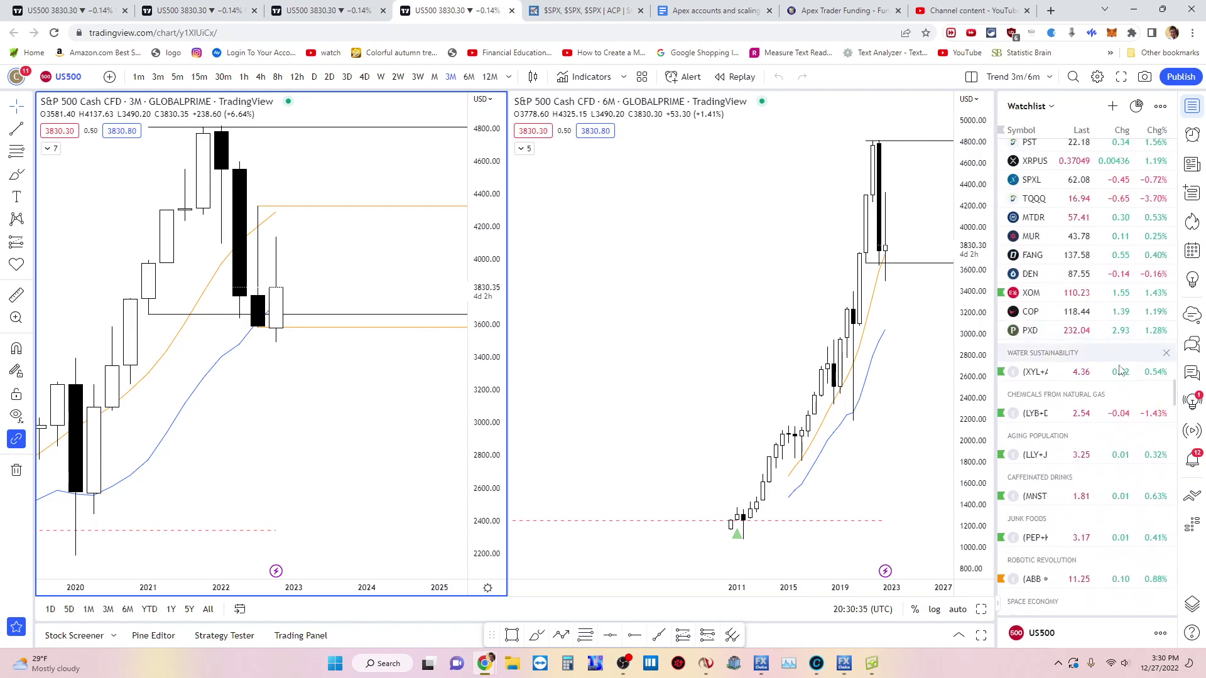
{"action": "scroll", "coordinate": [1059, 494], "scroll_direction": "down", "scroll_amount": 2}
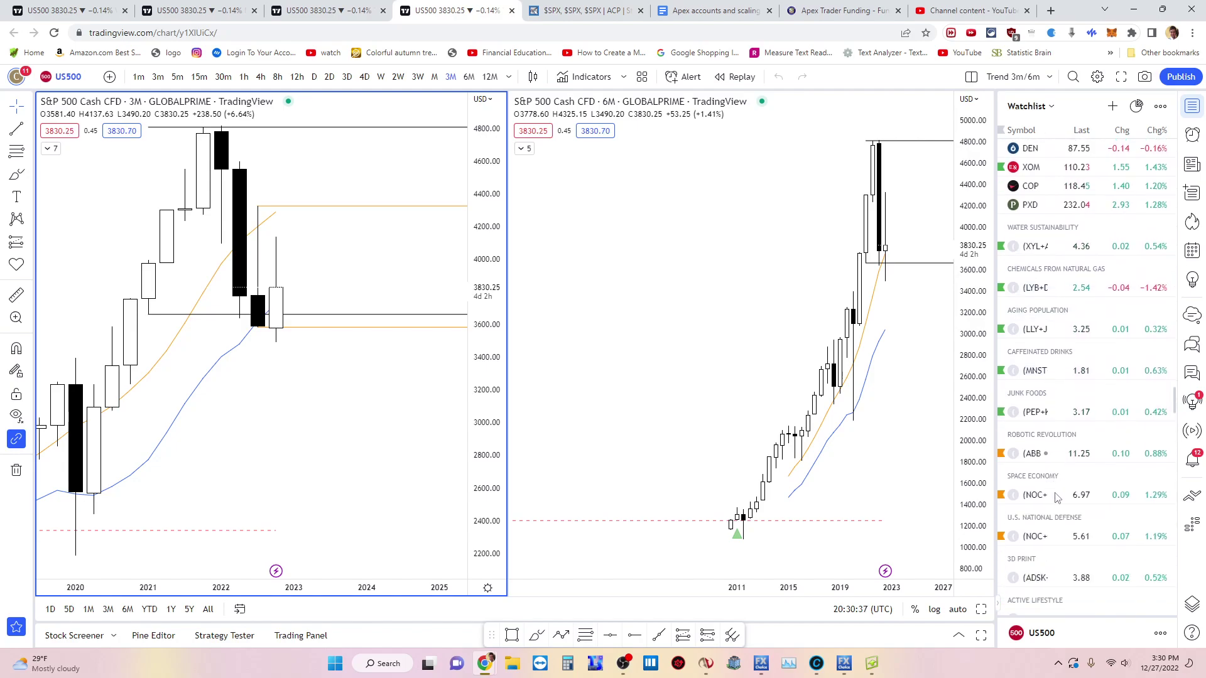
{"action": "left_click", "coordinate": [1061, 454]}
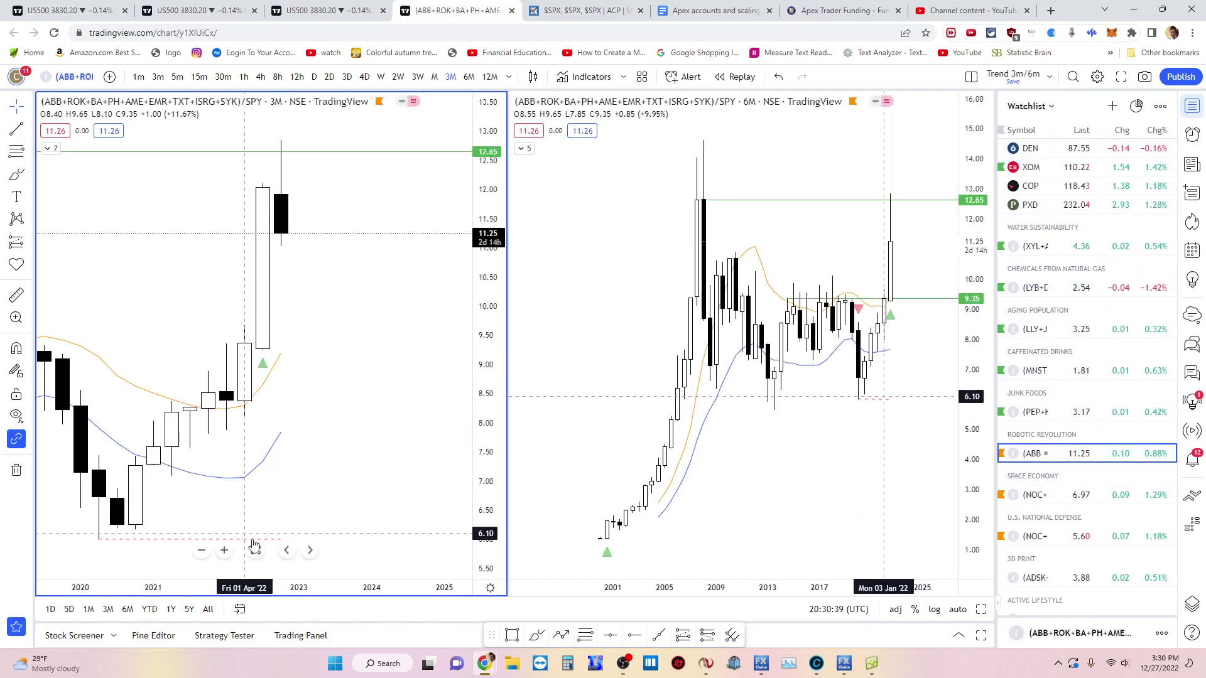
Maximize the 3M chart of the robotics basket and fit its whole price history since 2001.
{"action": "key", "text": "alt+Return"}
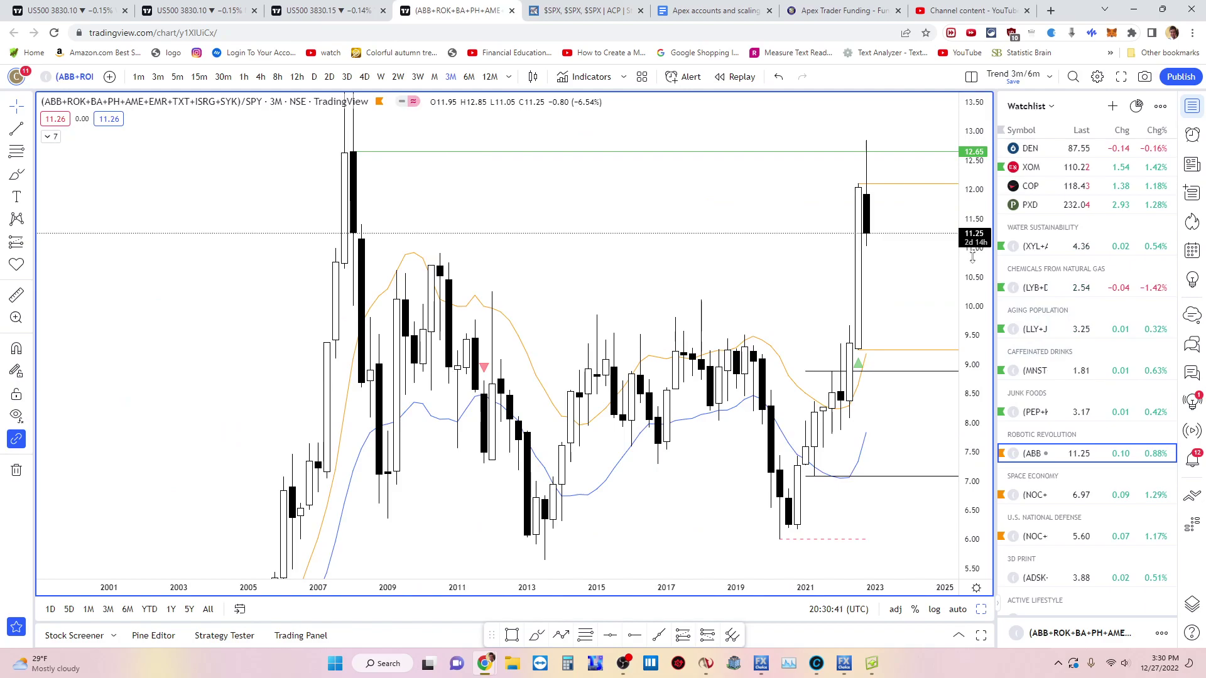
{"action": "scroll", "coordinate": [861, 484], "scroll_direction": "down", "scroll_amount": 5}
{"action": "left_click_drag", "start_coordinate": [871, 453], "coordinate": [665, 477]}
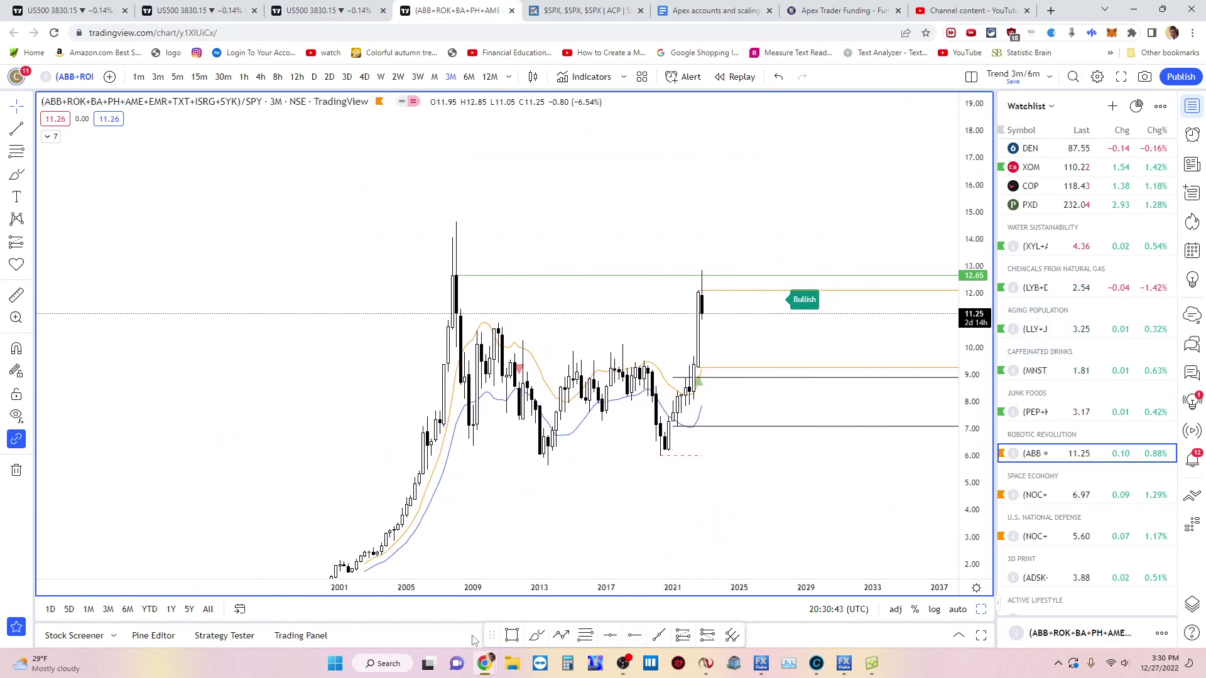
Brush an arch over the 2008 peak, circles around the 2013 and 2020 lows, and a projected path rising to about 15.
{"action": "left_click", "coordinate": [533, 635]}
{"action": "mouse_move", "coordinate": [437, 457]}
{"action": "left_mouse_down"}
{"action": "mouse_move", "coordinate": [468, 278]}
{"action": "mouse_move", "coordinate": [489, 448]}
{"action": "left_mouse_up"}
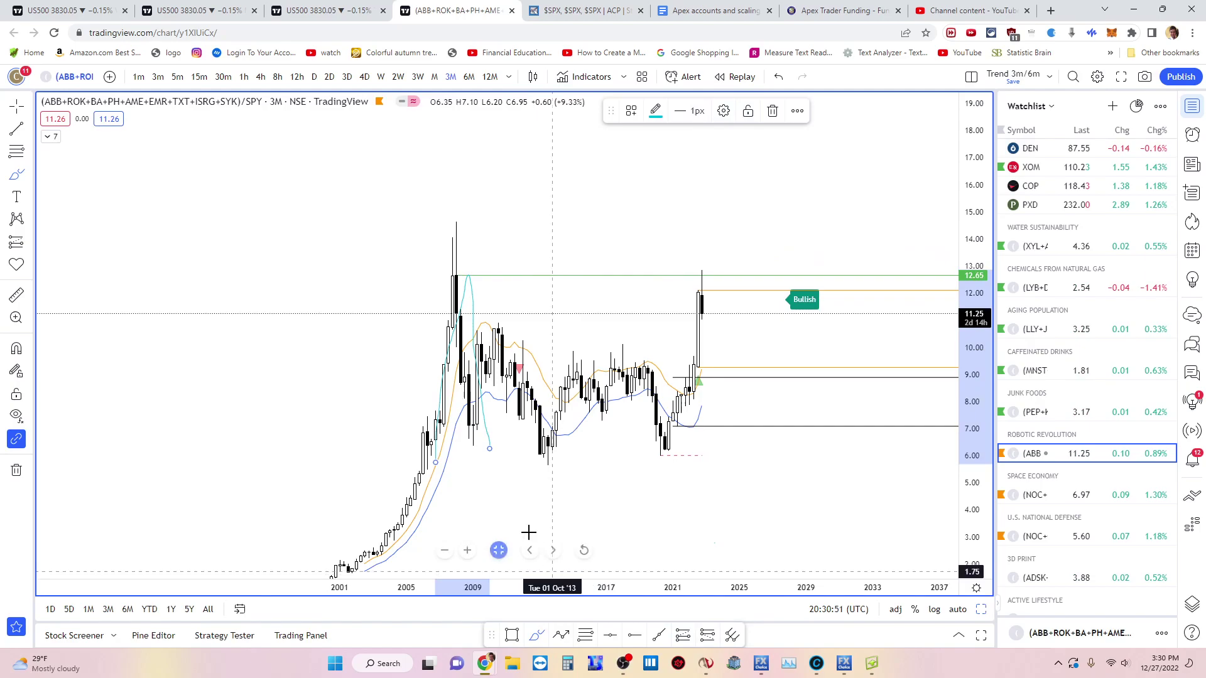
{"action": "left_click", "coordinate": [776, 77]}
{"action": "mouse_move", "coordinate": [394, 533]}
{"action": "left_mouse_down"}
{"action": "mouse_move", "coordinate": [439, 307]}
{"action": "mouse_move", "coordinate": [546, 352]}
{"action": "mouse_move", "coordinate": [556, 398]}
{"action": "mouse_move", "coordinate": [532, 457]}
{"action": "mouse_move", "coordinate": [565, 461]}
{"action": "mouse_move", "coordinate": [544, 436]}
{"action": "left_mouse_up"}
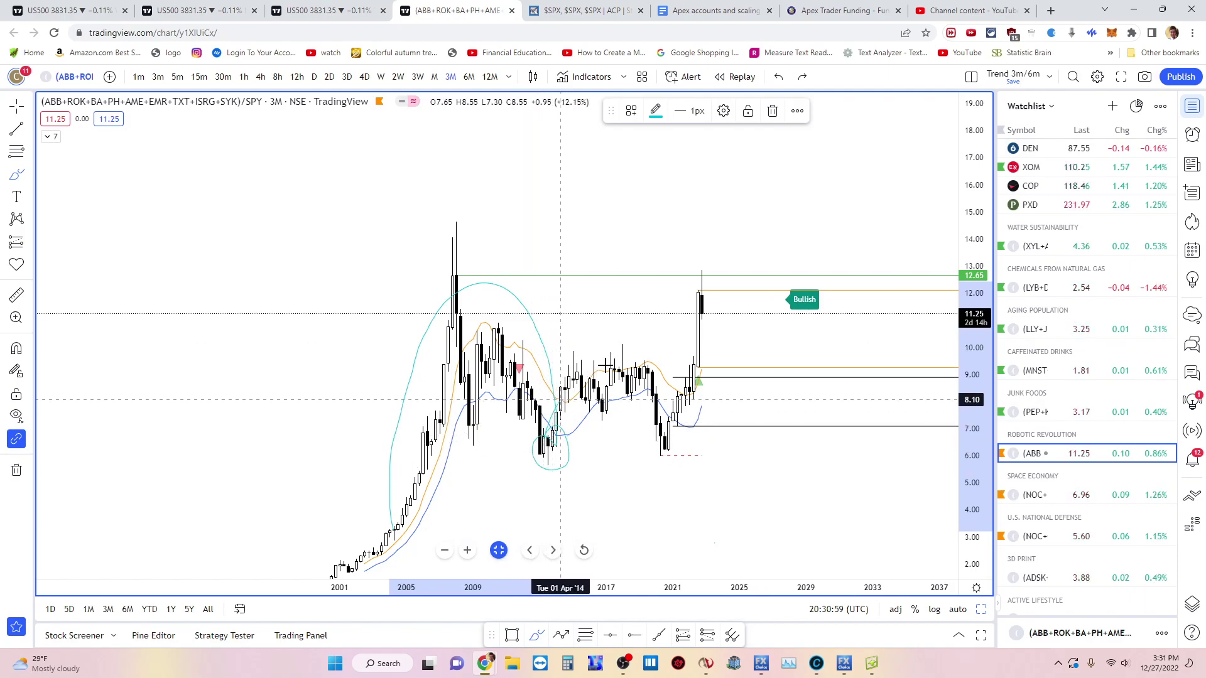
{"action": "mouse_move", "coordinate": [628, 369]}
{"action": "left_mouse_down"}
{"action": "mouse_move", "coordinate": [672, 433]}
{"action": "mouse_move", "coordinate": [651, 447]}
{"action": "mouse_move", "coordinate": [692, 450]}
{"action": "mouse_move", "coordinate": [674, 415]}
{"action": "mouse_move", "coordinate": [676, 366]}
{"action": "mouse_move", "coordinate": [702, 279]}
{"action": "mouse_move", "coordinate": [734, 353]}
{"action": "mouse_move", "coordinate": [822, 217]}
{"action": "left_mouse_up"}
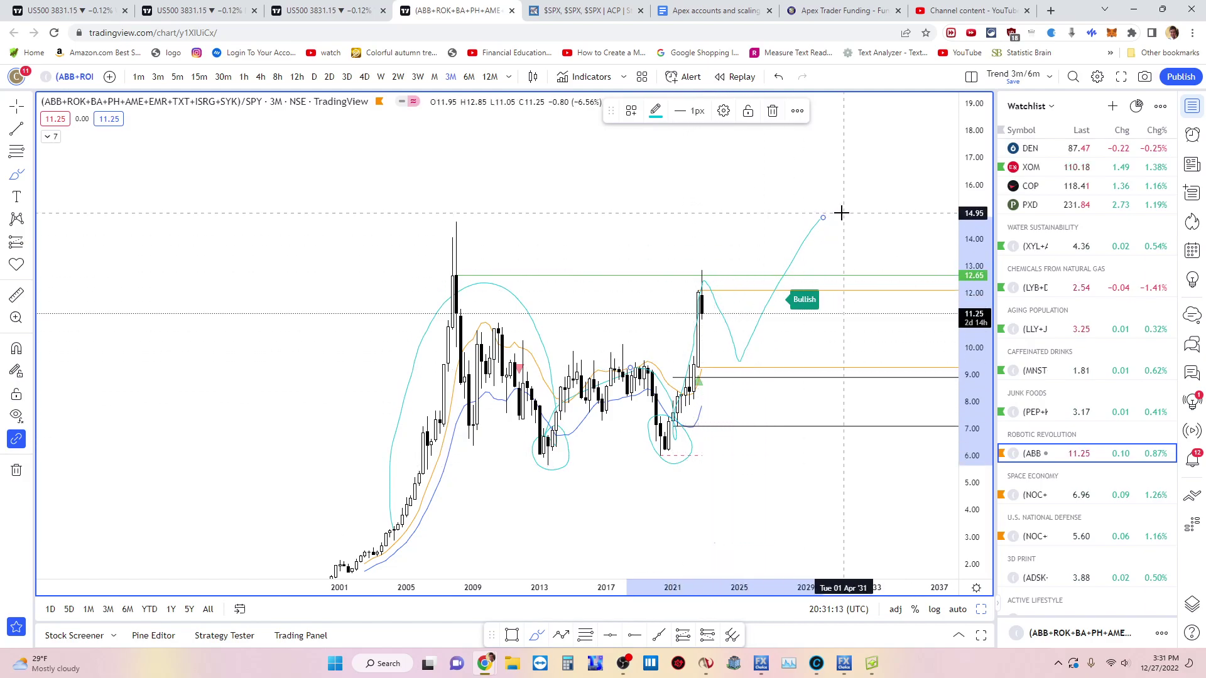
Delete the last brush stroke and remove all remaining drawings from the robotics basket chart.
{"action": "left_click", "coordinate": [772, 110]}
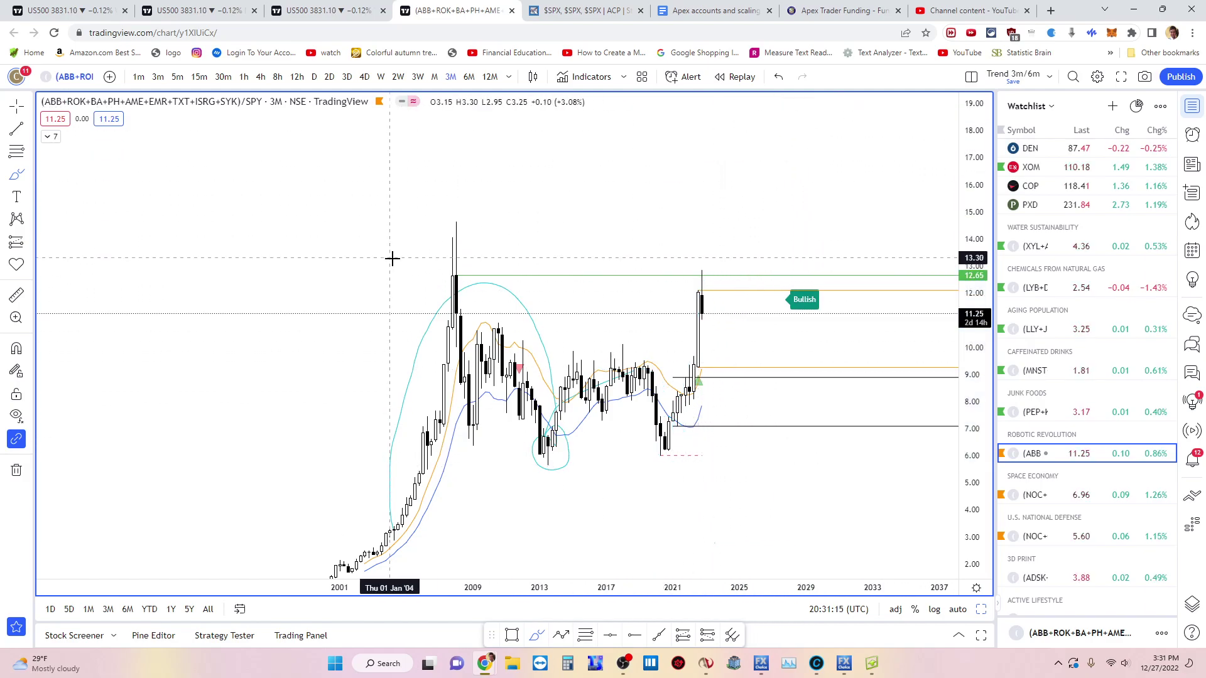
{"action": "right_click", "coordinate": [300, 358]}
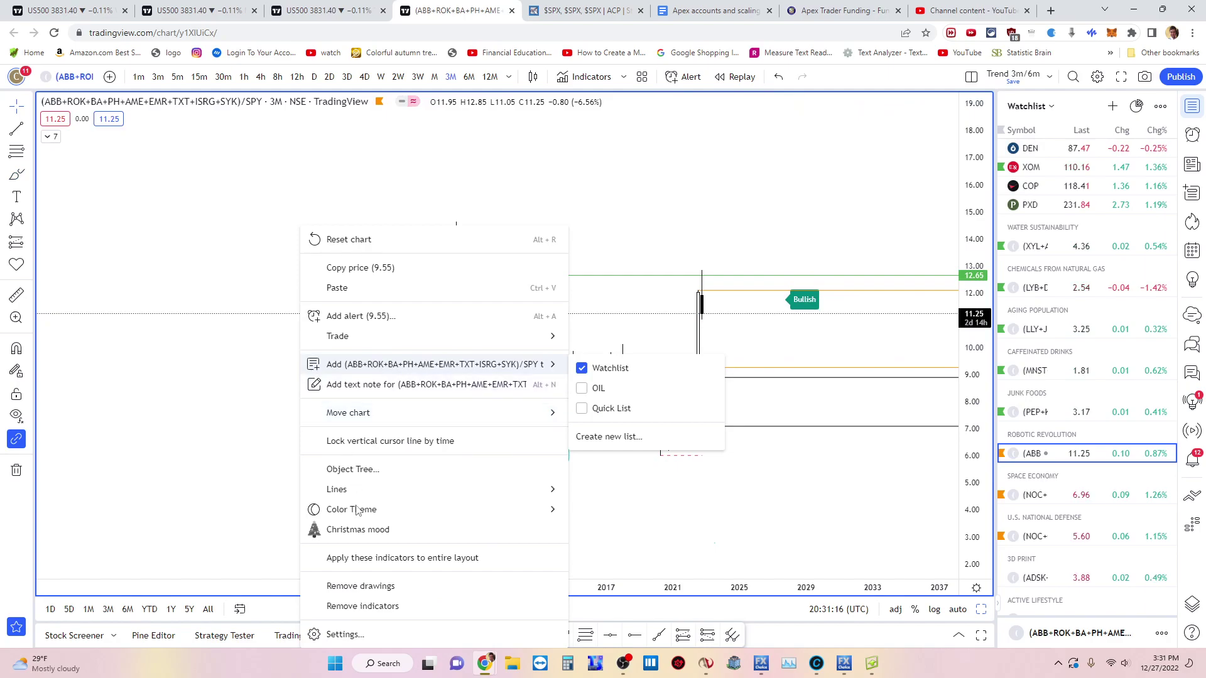
{"action": "left_click", "coordinate": [345, 589]}
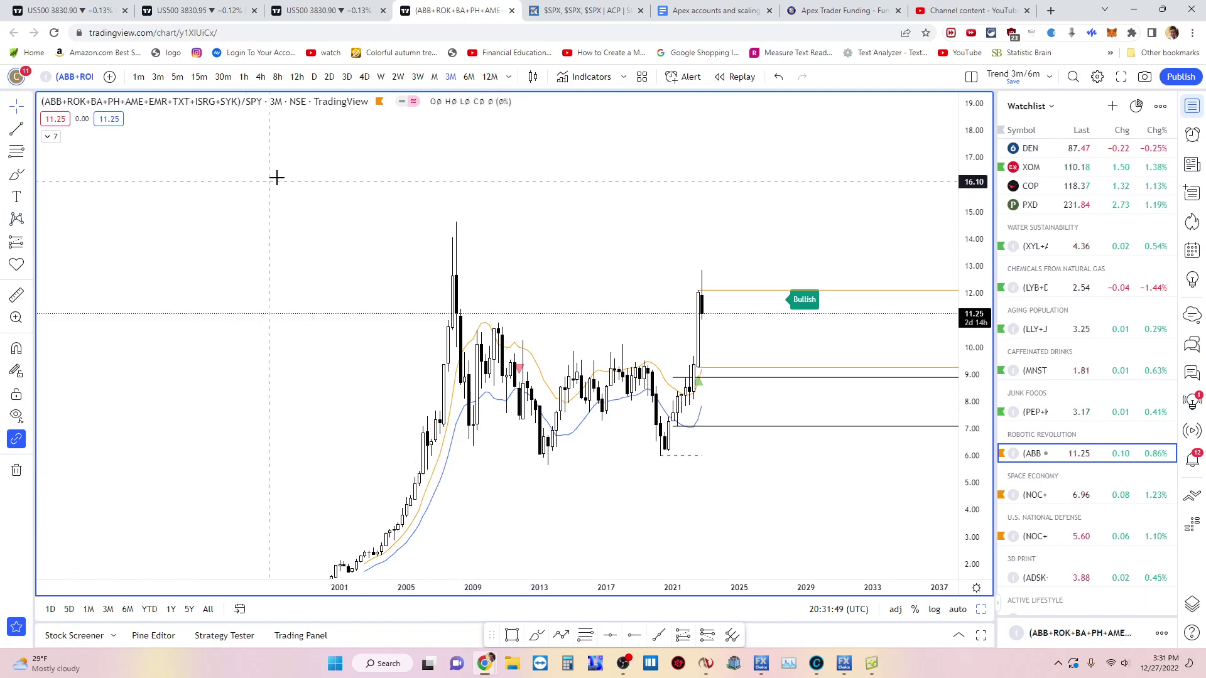
Change the chart symbol to US500, the S&P 500 Cash CFD from GLOBALPRIME.
{"action": "left_click", "coordinate": [78, 85]}
{"action": "type", "text": "US500"}
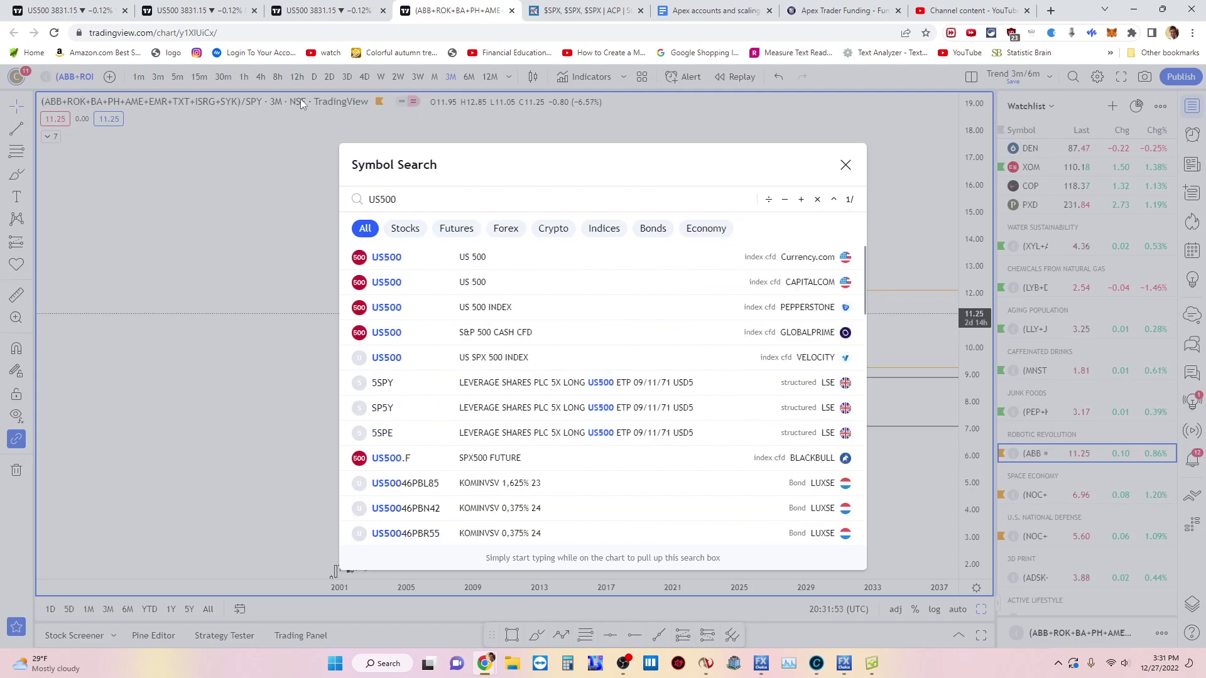
{"action": "left_click", "coordinate": [705, 332]}
{"action": "scroll", "coordinate": [714, 367], "scroll_direction": "up", "scroll_amount": 3}
{"action": "left_click_drag", "start_coordinate": [699, 368], "coordinate": [887, 402]}
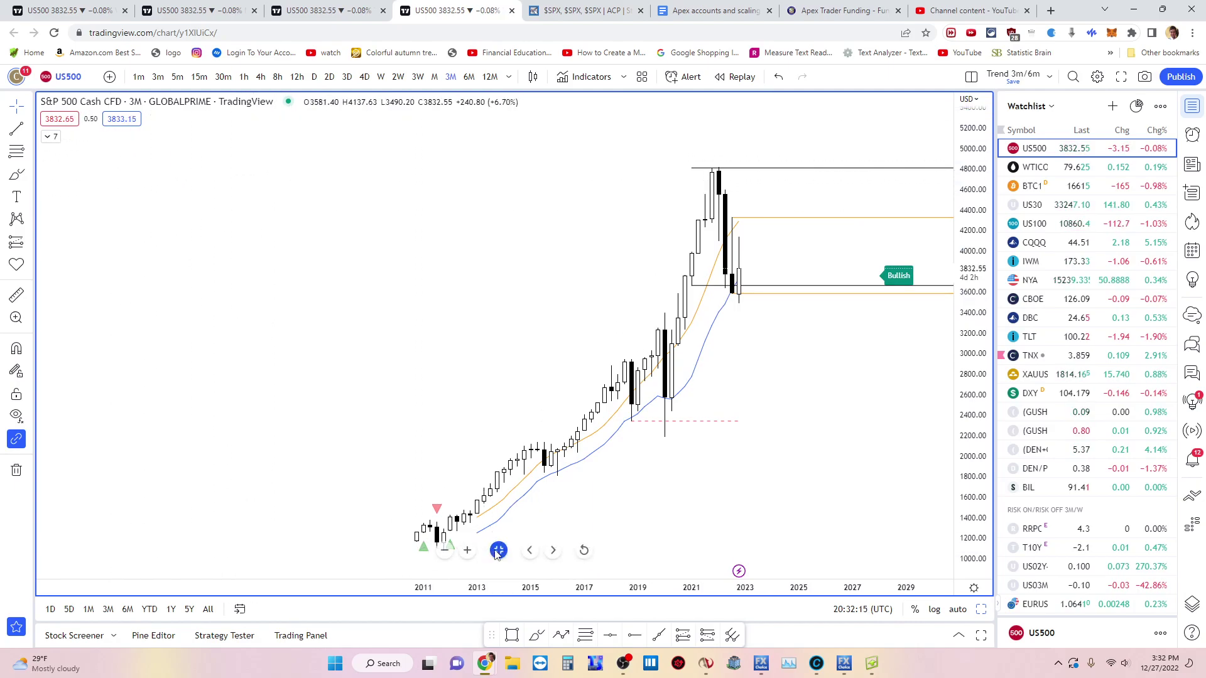
View the maximized S&P 500 chart on the daily interval and switch it to weekly.
{"action": "key", "text": "alt+Return"}
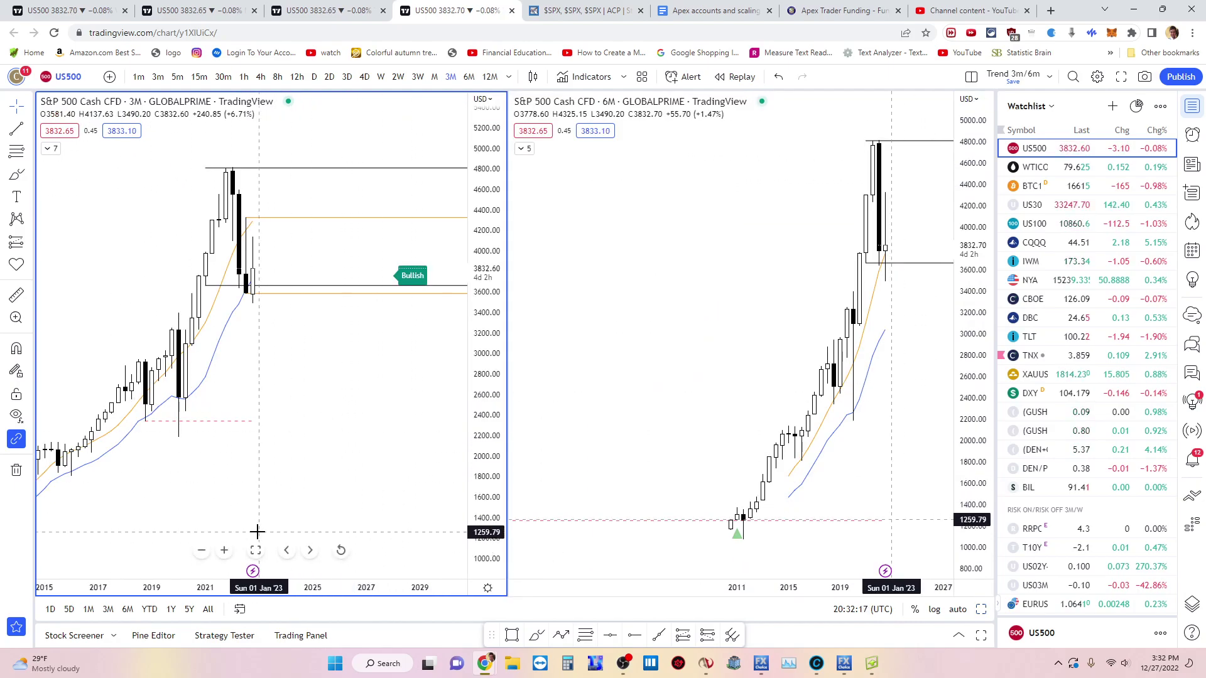
{"action": "key", "text": "alt+Return"}
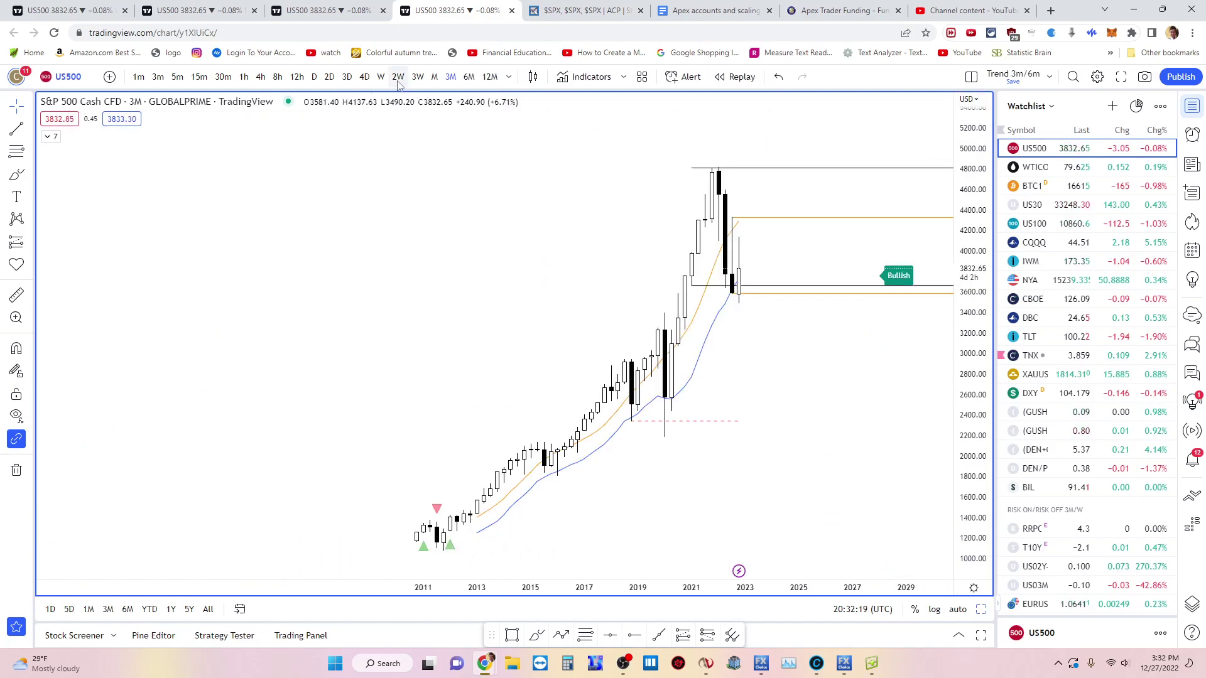
{"action": "left_click", "coordinate": [315, 77]}
{"action": "scroll", "coordinate": [511, 272], "scroll_direction": "down", "scroll_amount": 10}
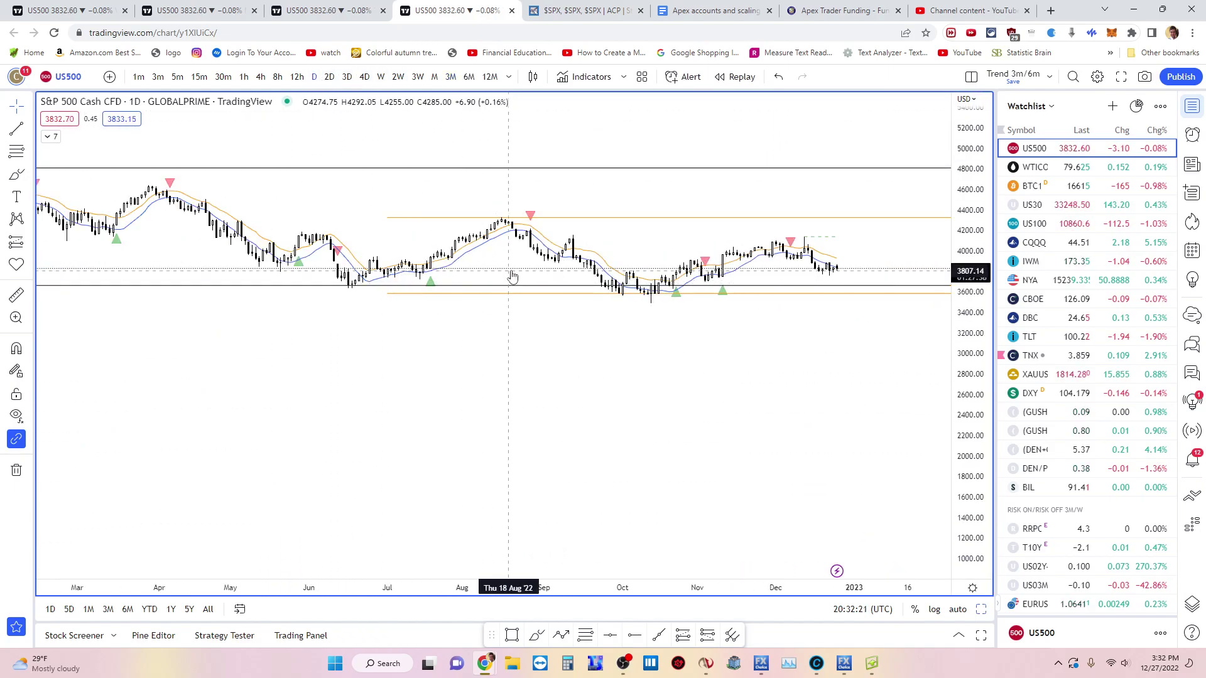
{"action": "scroll", "coordinate": [773, 310], "scroll_direction": "up", "scroll_amount": 5}
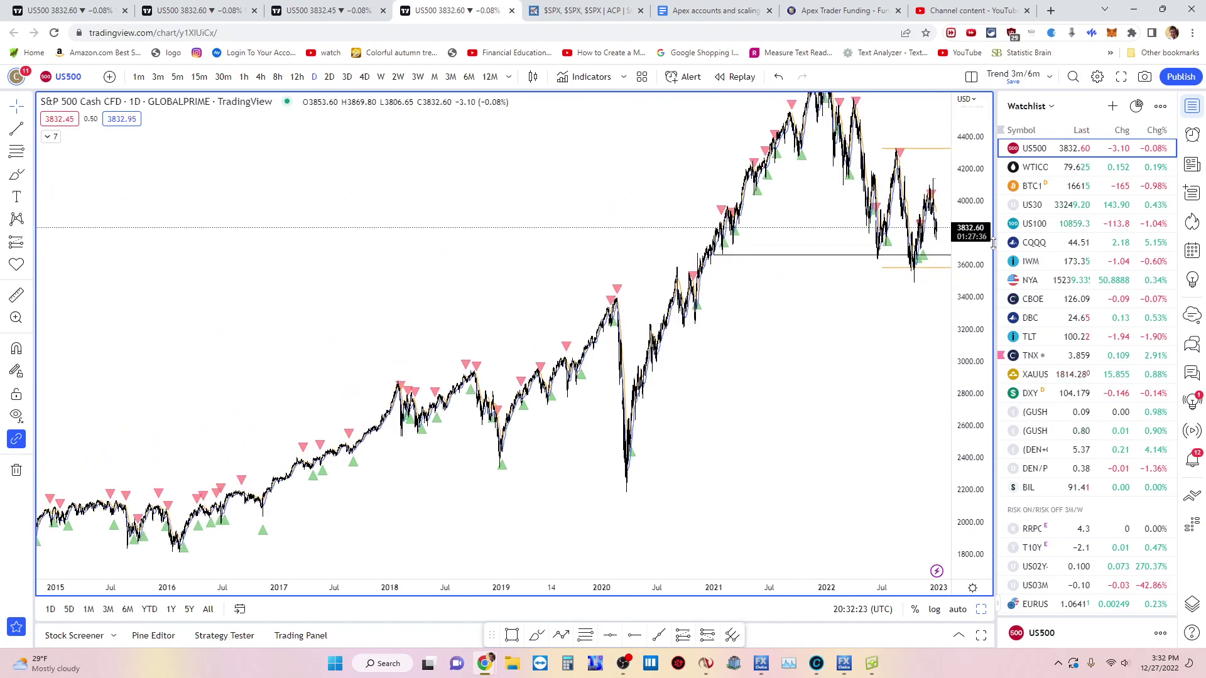
{"action": "left_click", "coordinate": [381, 76]}
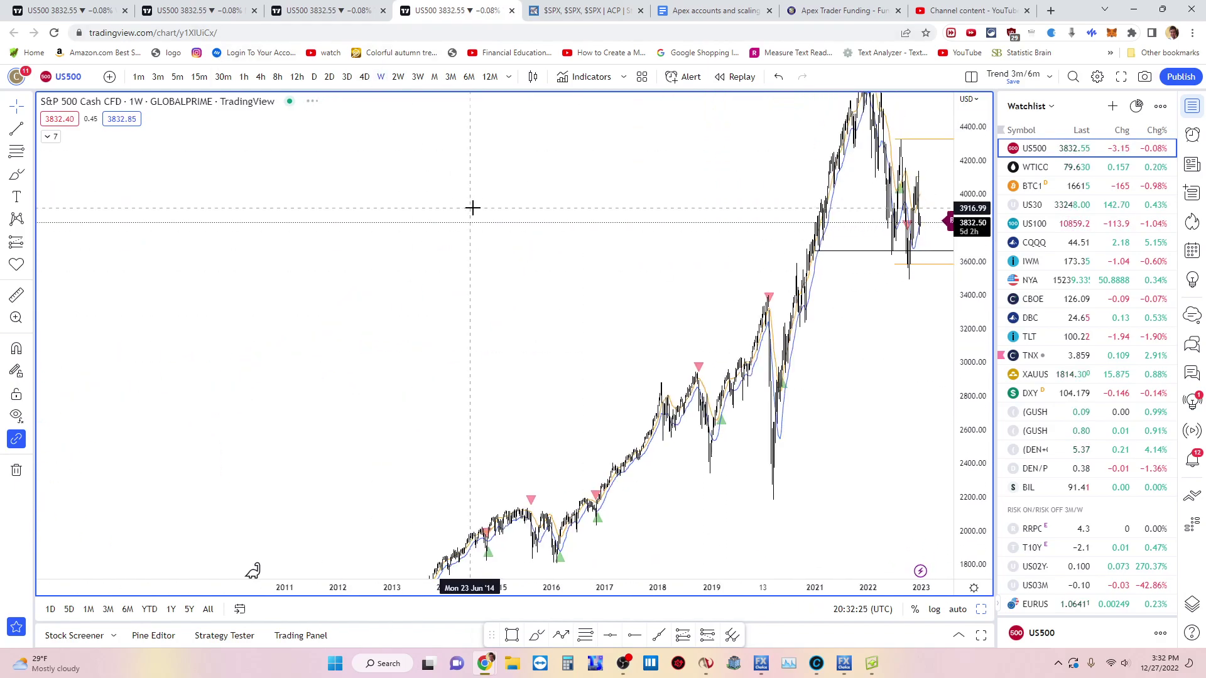
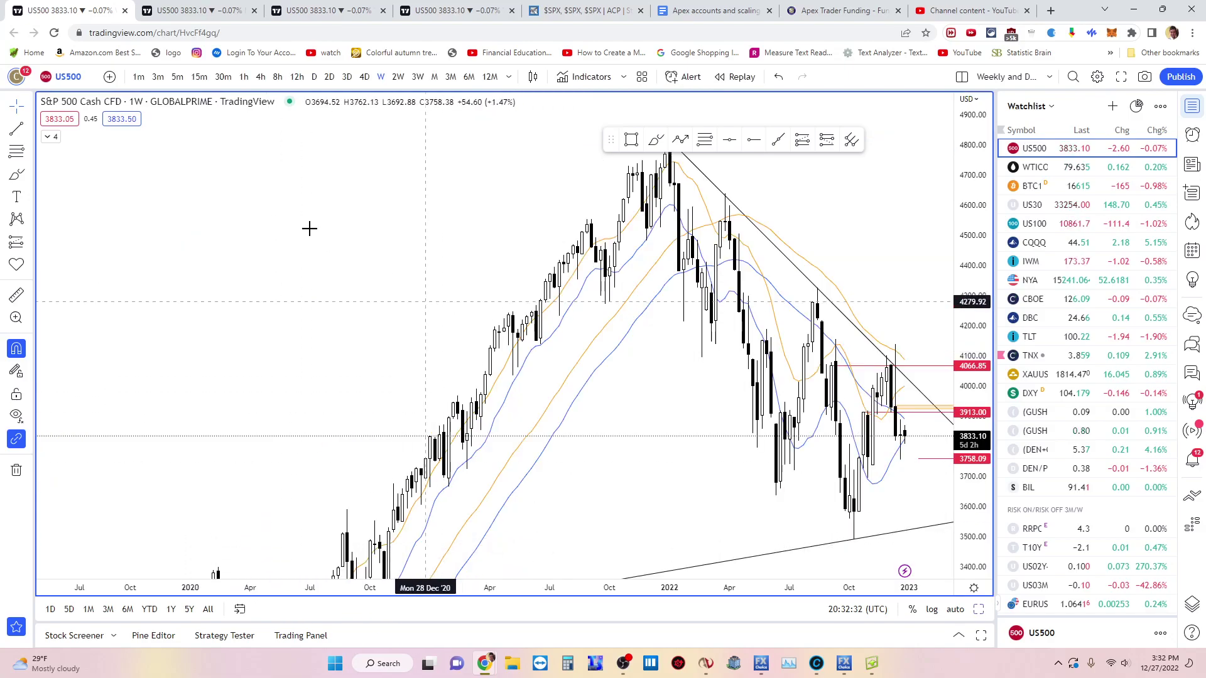
Hide the moving averages on the weekly S&P 500 chart in the Weekly and Daily Resistance layout.
{"action": "left_click", "coordinate": [50, 197]}
{"action": "left_click_drag", "start_coordinate": [512, 336], "coordinate": [502, 411]}
{"action": "scroll", "coordinate": [490, 407], "scroll_direction": "up", "scroll_amount": 2}
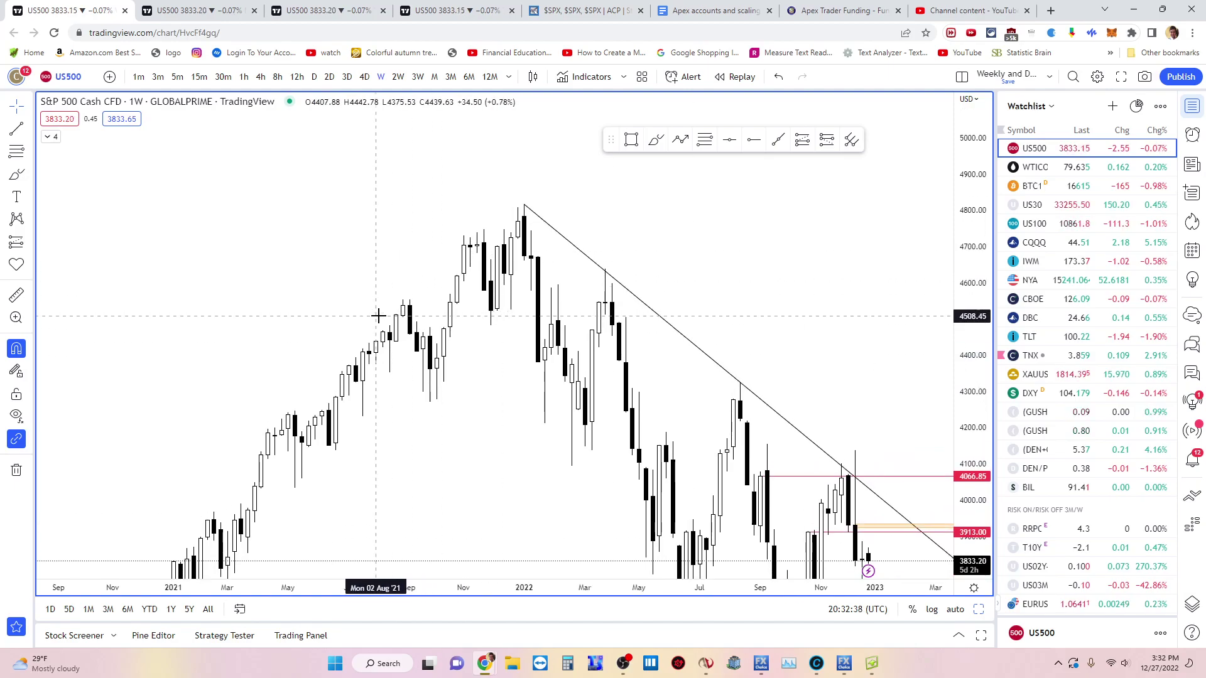
{"action": "right_click", "coordinate": [266, 281]}
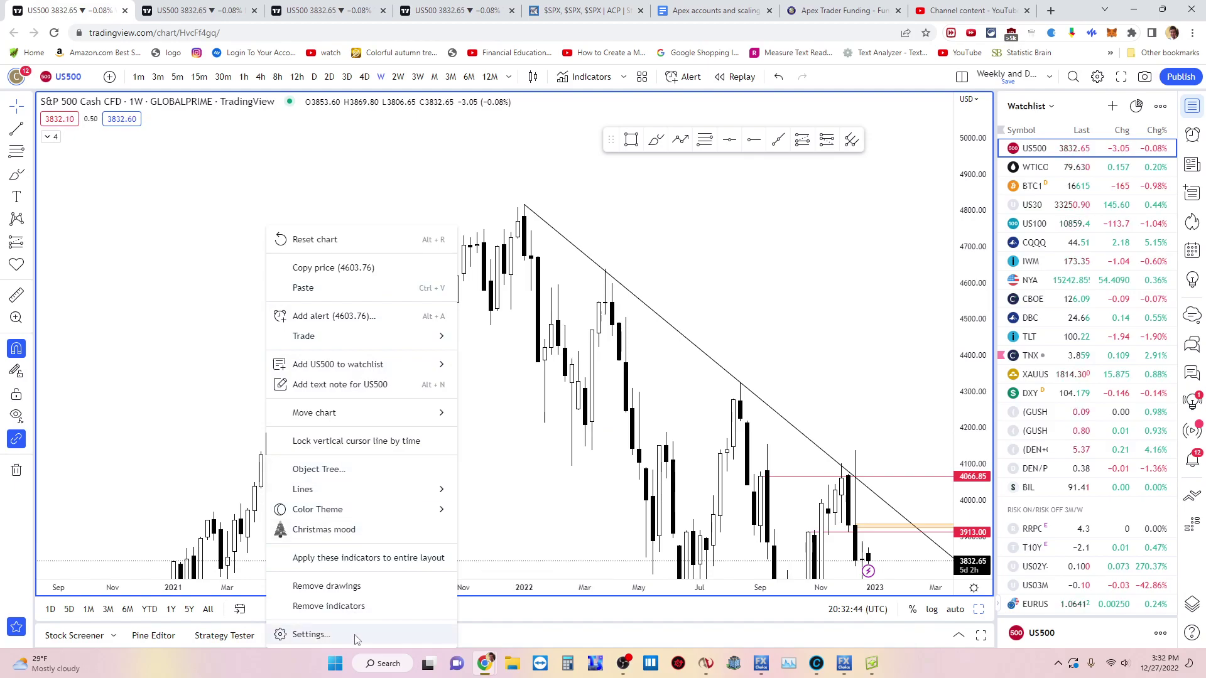
{"action": "left_click", "coordinate": [310, 634]}
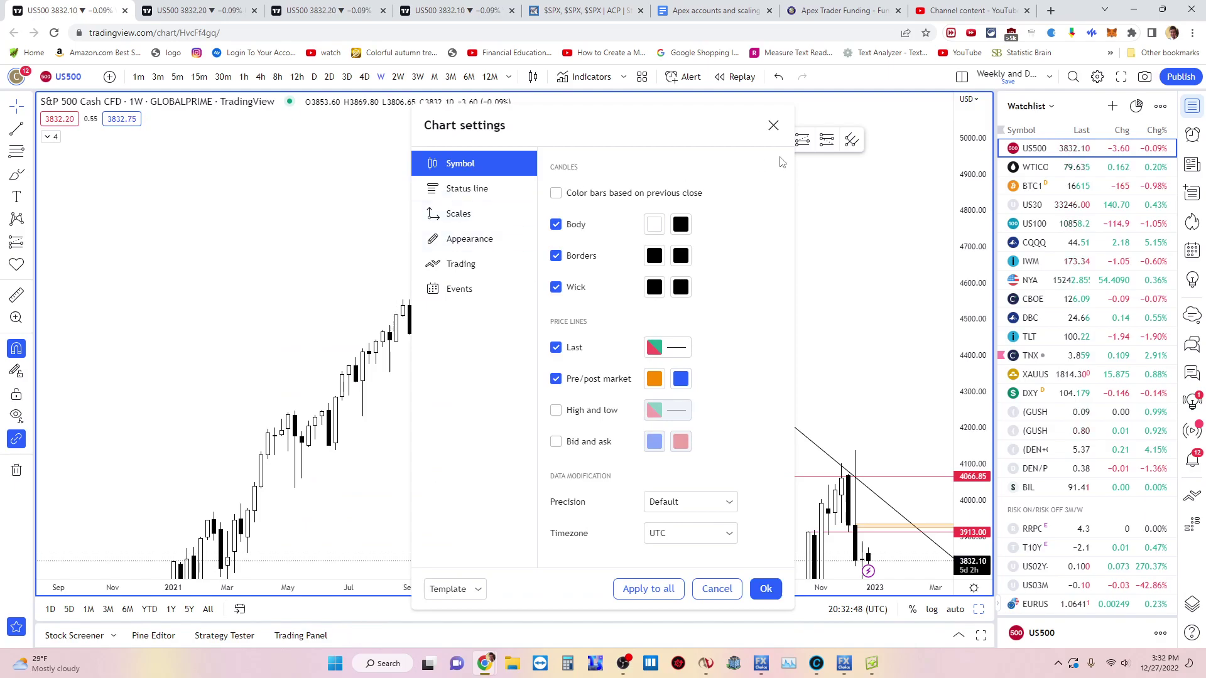
{"action": "left_click", "coordinate": [773, 125]}
Invert the price scale of the weekly S&P 500 chart.
{"action": "right_click", "coordinate": [972, 568]}
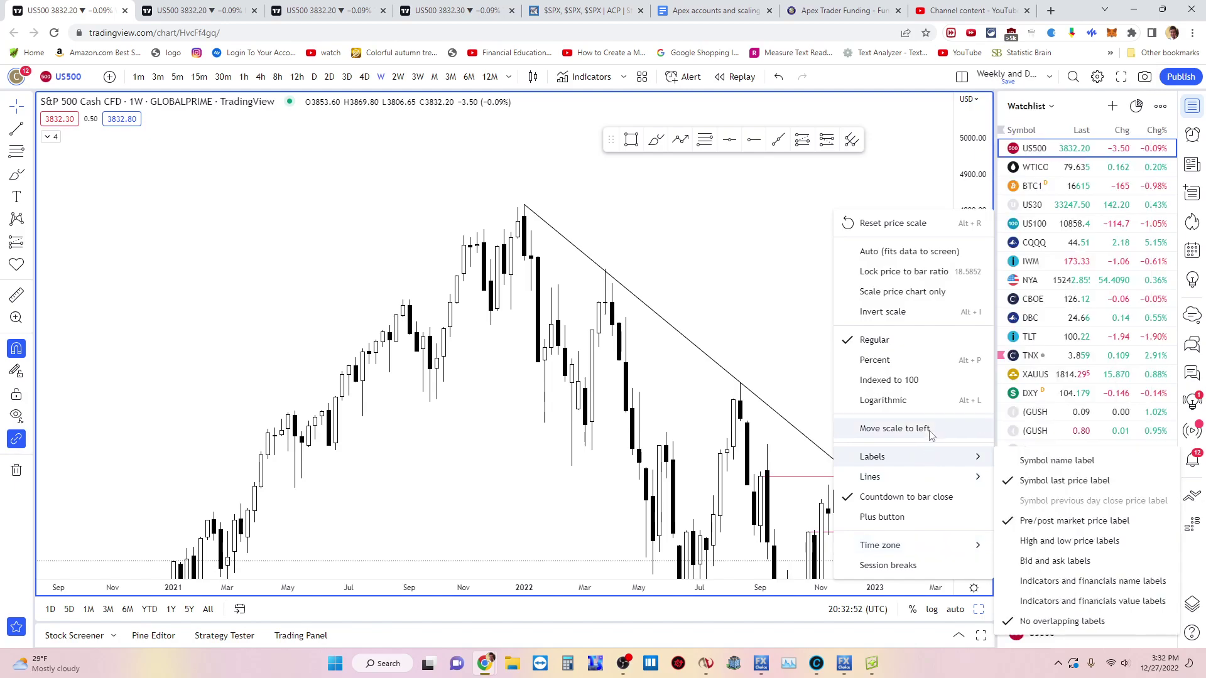
{"action": "left_click", "coordinate": [910, 310]}
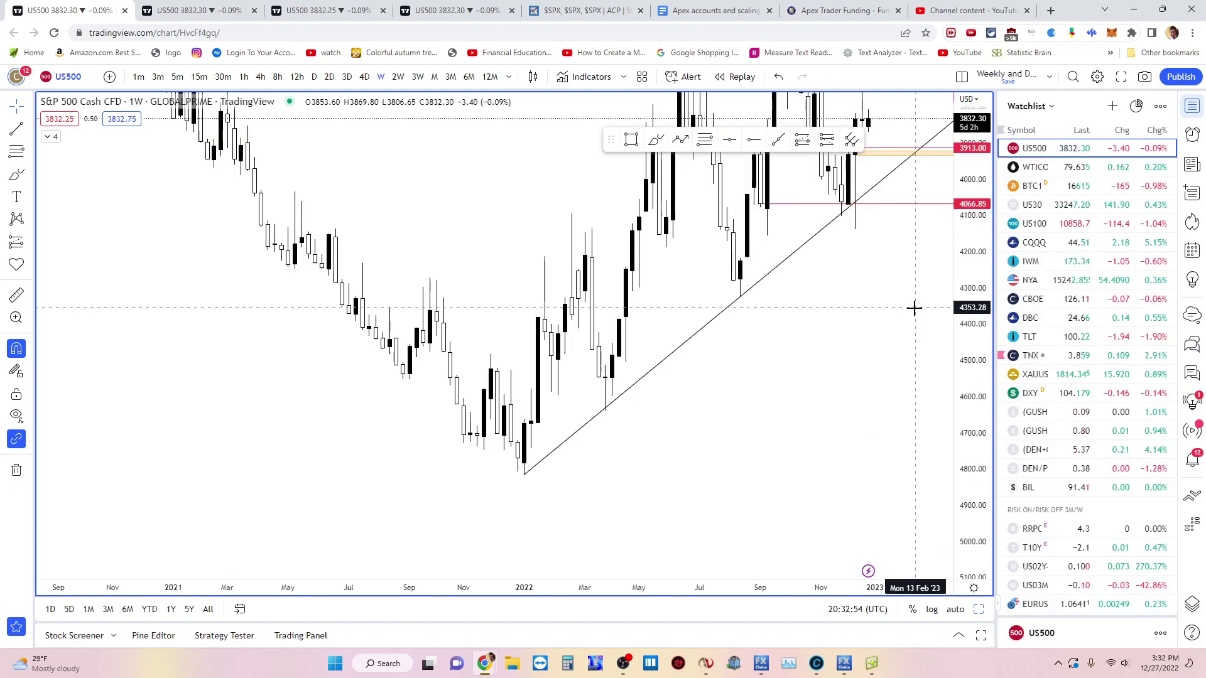
{"action": "left_click_drag", "start_coordinate": [780, 424], "coordinate": [927, 489]}
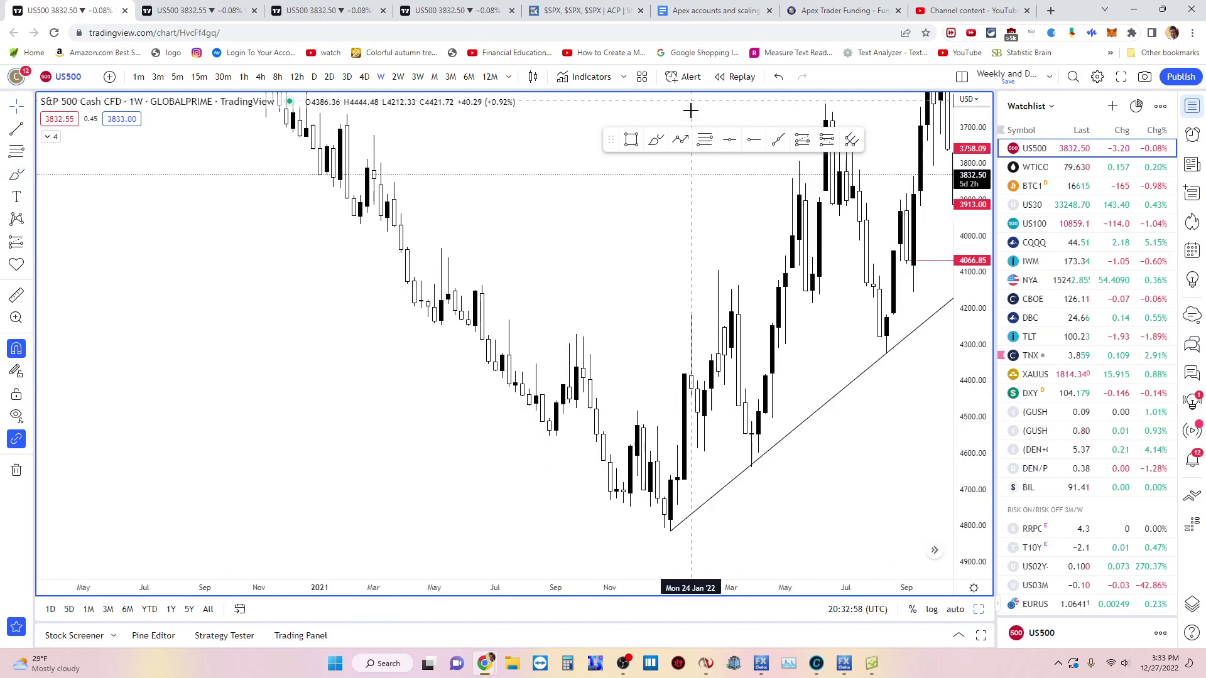
Place a horizontal ray at 4552.82 from the 30 August 2021 candle on the inverted chart and colour it green.
{"action": "key", "text": "alt+j"}
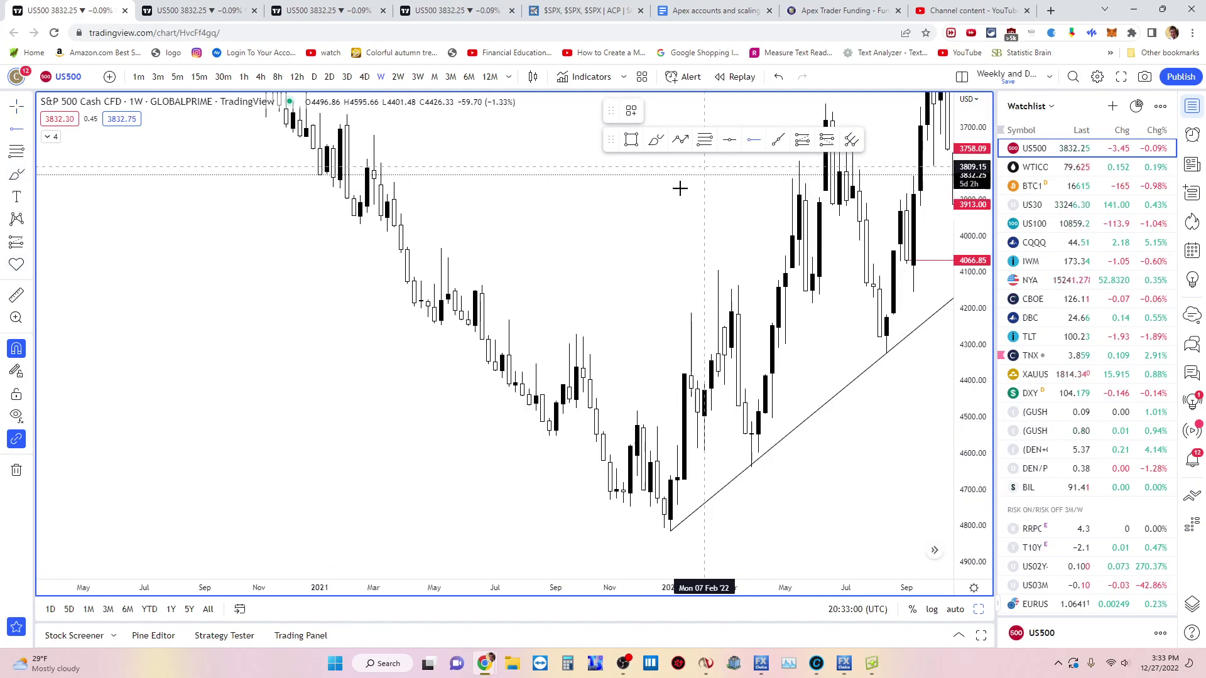
{"action": "left_click", "coordinate": [548, 450]}
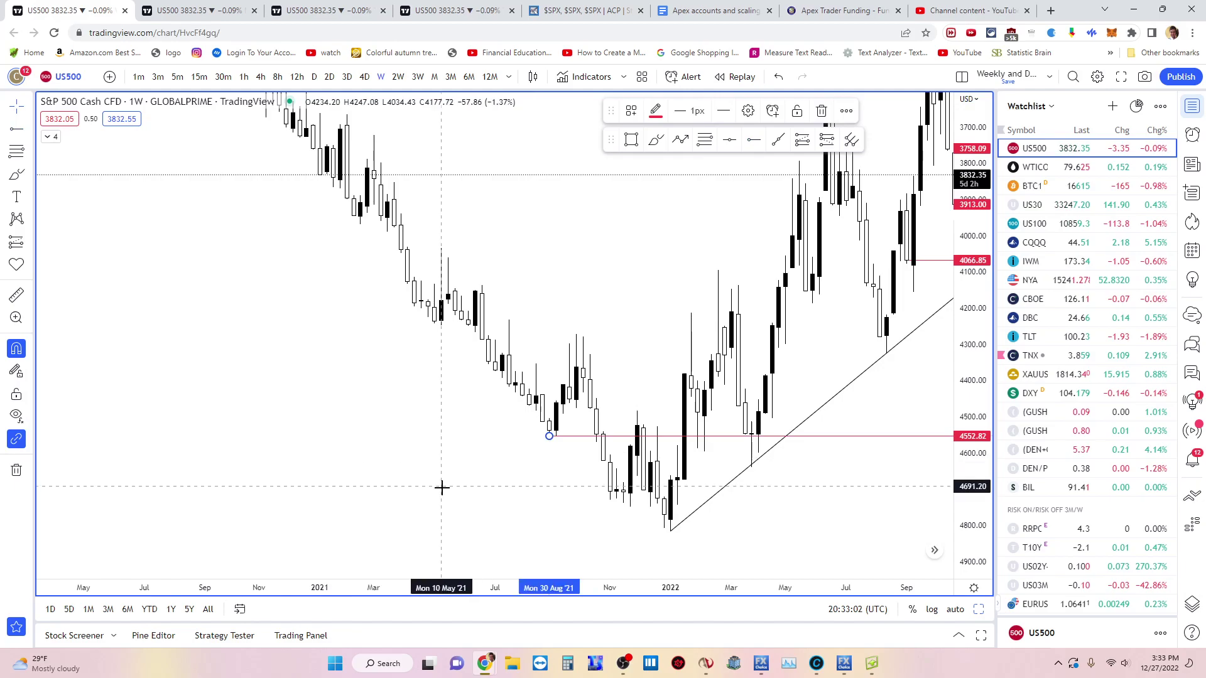
{"action": "left_click", "coordinate": [657, 111]}
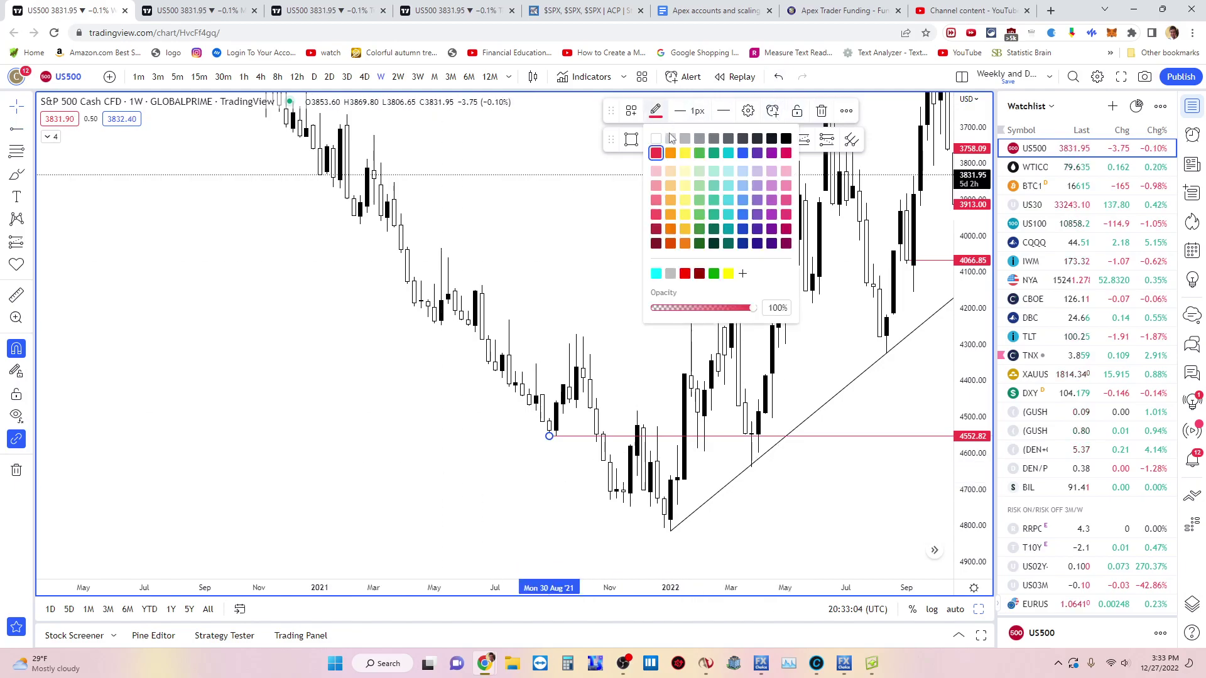
{"action": "left_click", "coordinate": [699, 153]}
{"action": "left_click", "coordinate": [624, 258]}
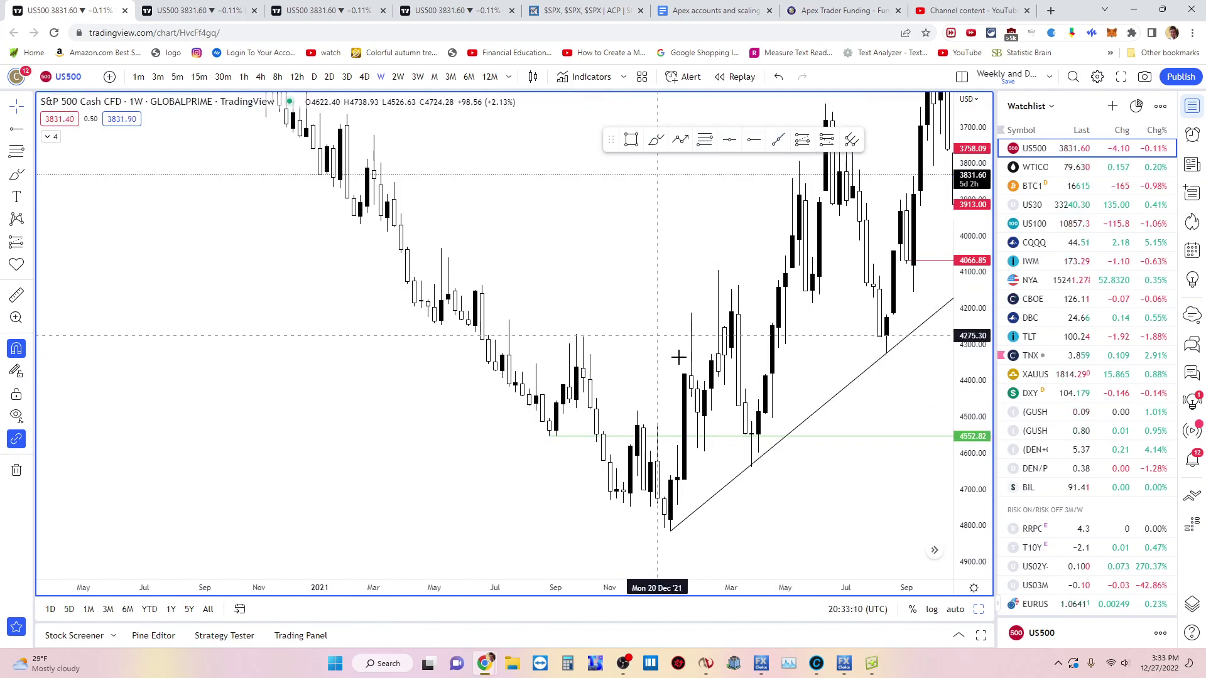
Brush a rounded bottom and the following price swings around the green ray, and undo the brush strokes.
{"action": "left_click", "coordinate": [656, 141]}
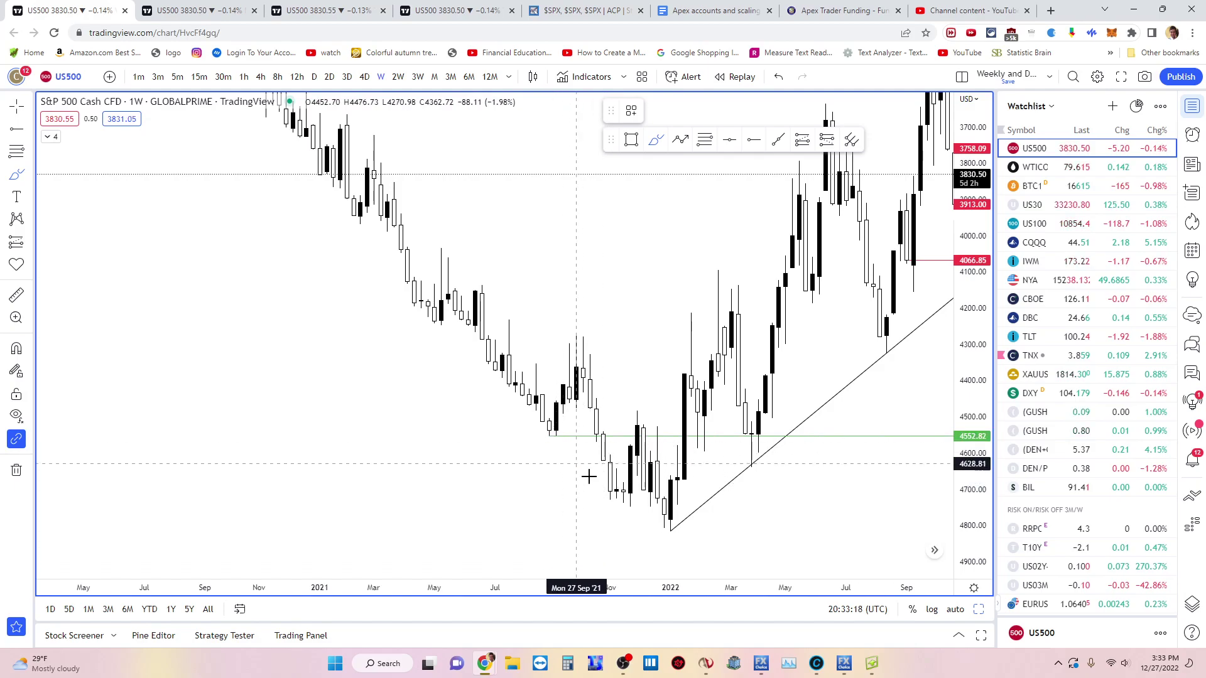
{"action": "left_click_drag", "start_coordinate": [616, 432], "coordinate": [651, 514]}
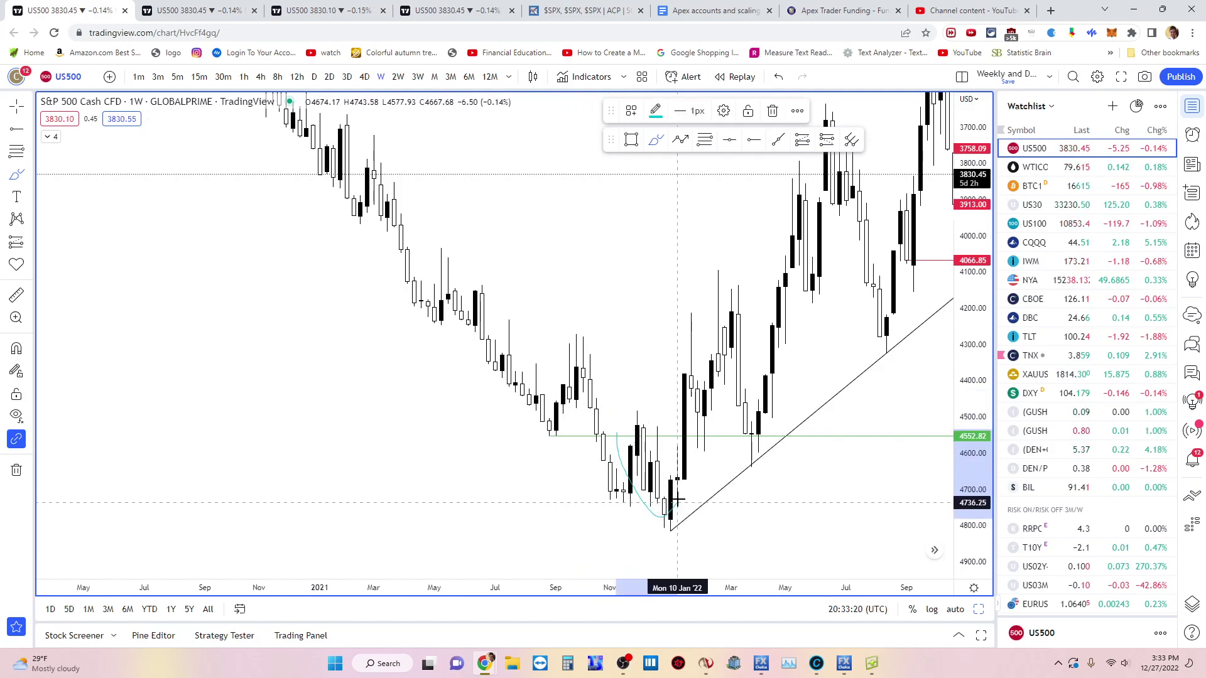
{"action": "left_click_drag", "start_coordinate": [685, 437], "coordinate": [724, 561]}
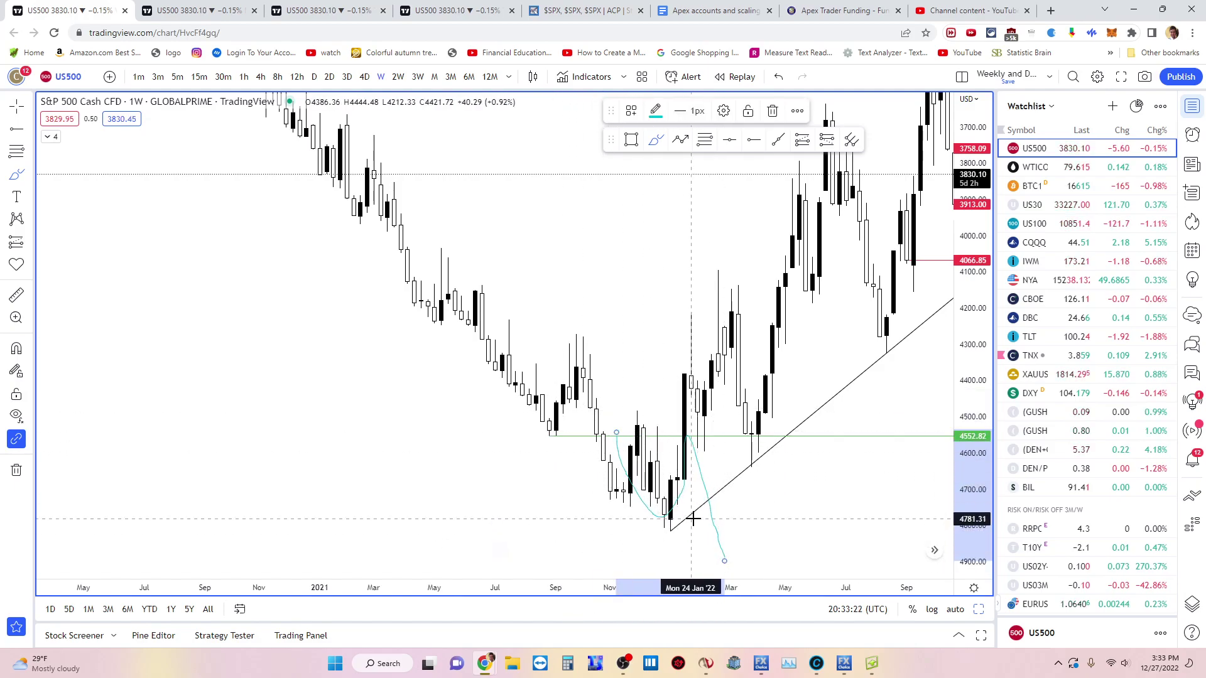
{"action": "mouse_move", "coordinate": [691, 440]}
{"action": "left_mouse_down"}
{"action": "mouse_move", "coordinate": [695, 396]}
{"action": "mouse_move", "coordinate": [765, 407]}
{"action": "mouse_move", "coordinate": [824, 269]}
{"action": "left_mouse_up"}
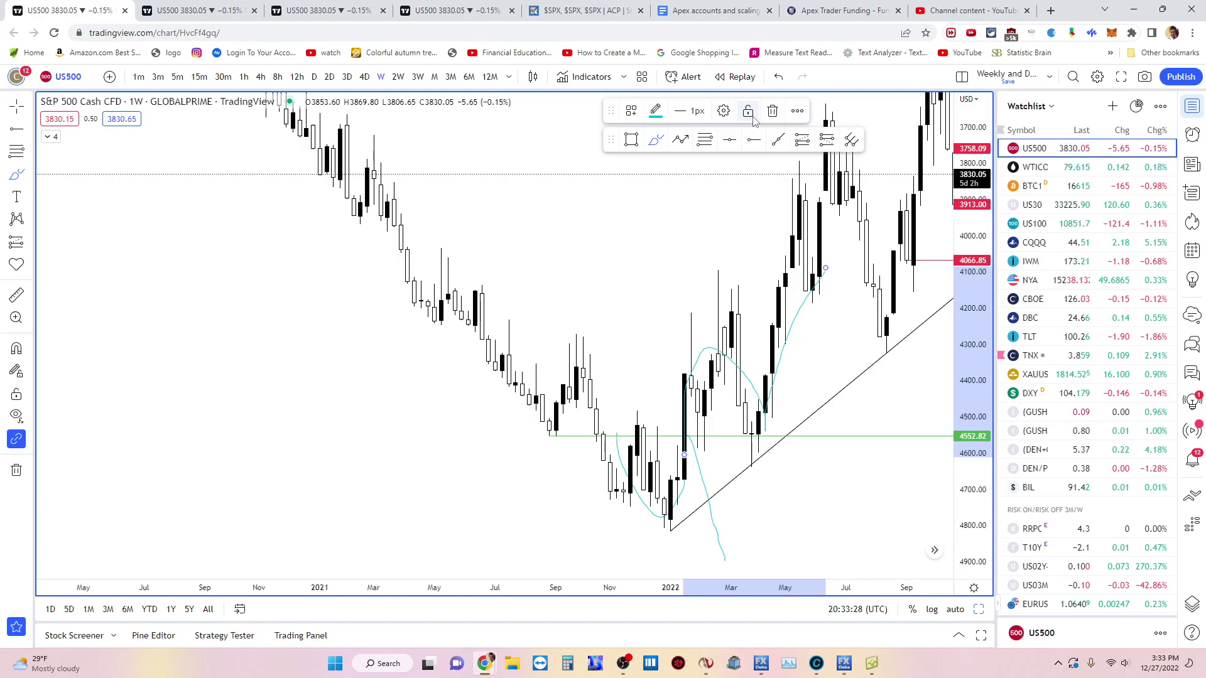
{"action": "left_click", "coordinate": [776, 77]}
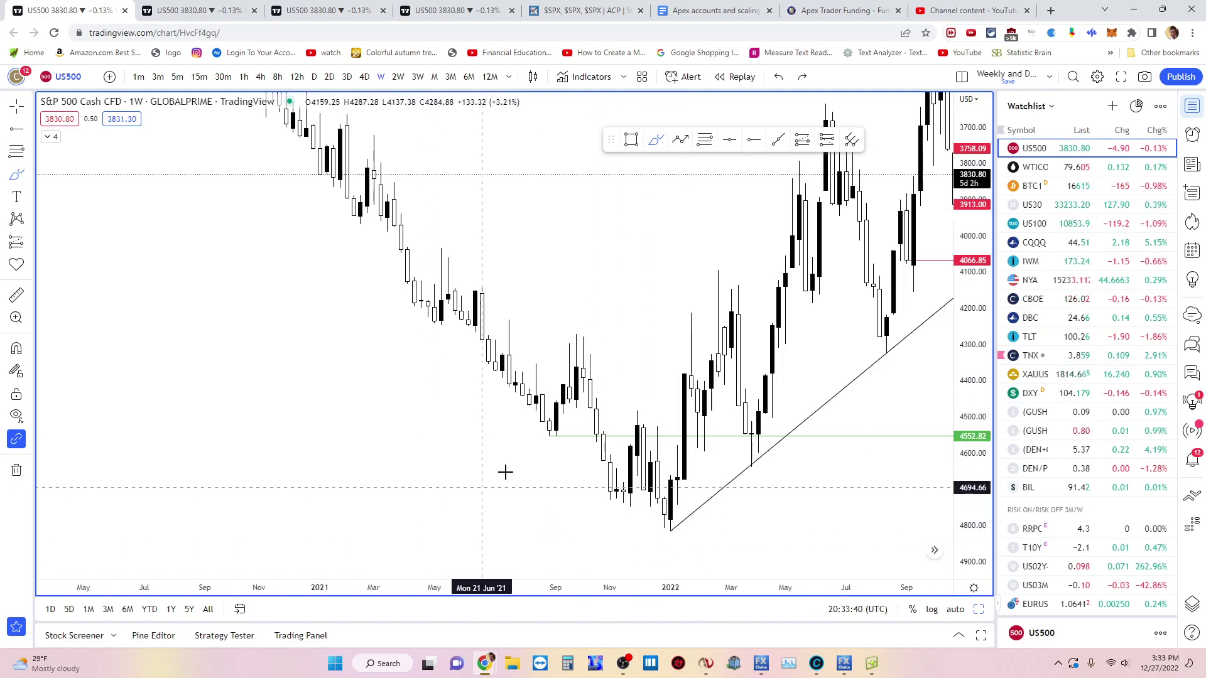
Turn off the inverted price scale and delete the green horizontal ray at 4552.82.
{"action": "left_click", "coordinate": [977, 589]}
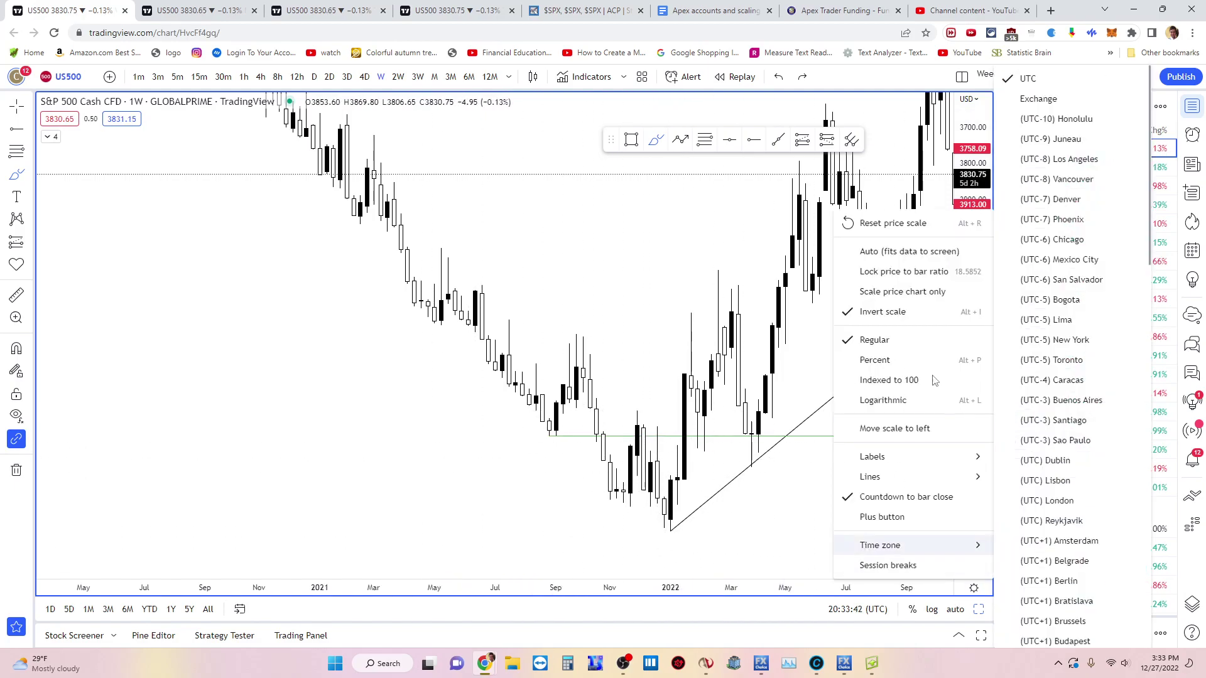
{"action": "left_click", "coordinate": [879, 311]}
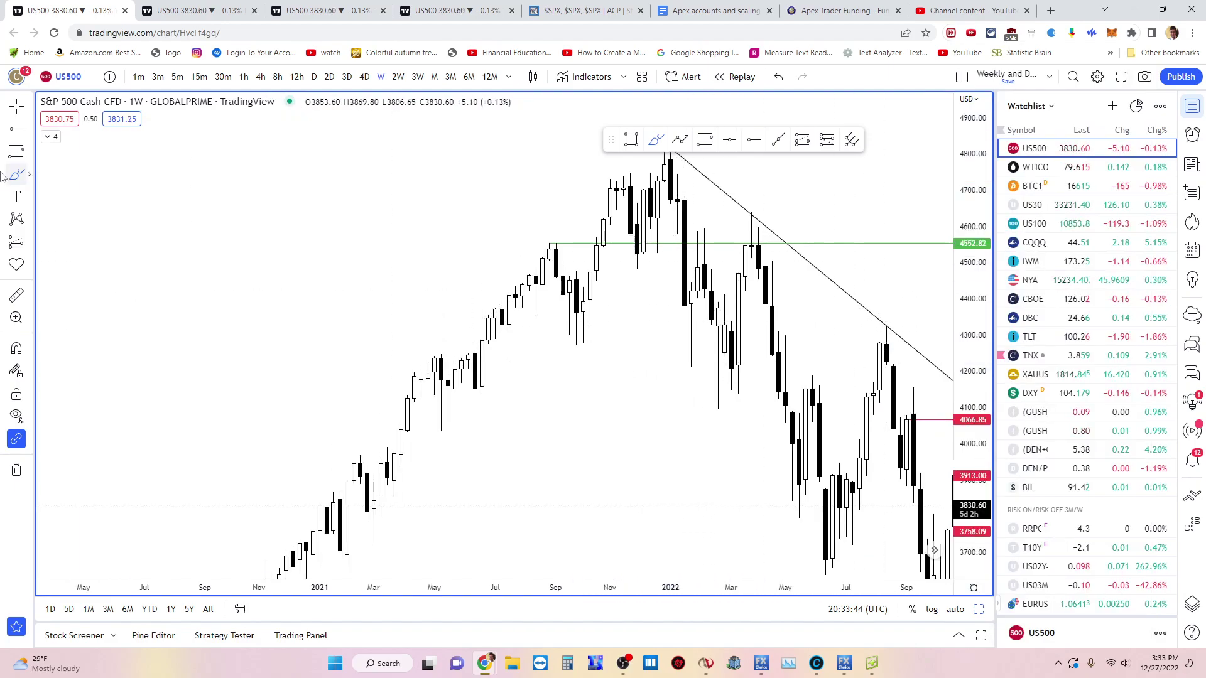
{"action": "left_click_drag", "start_coordinate": [410, 256], "coordinate": [315, 372]}
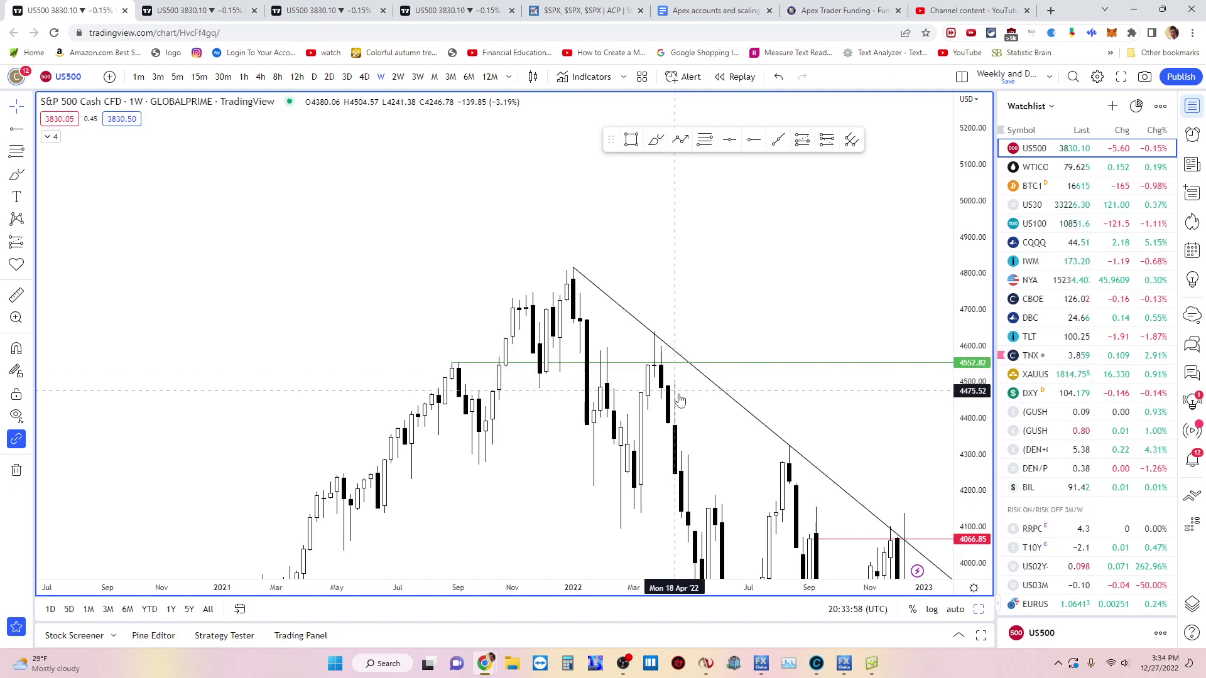
{"action": "left_click", "coordinate": [749, 366]}
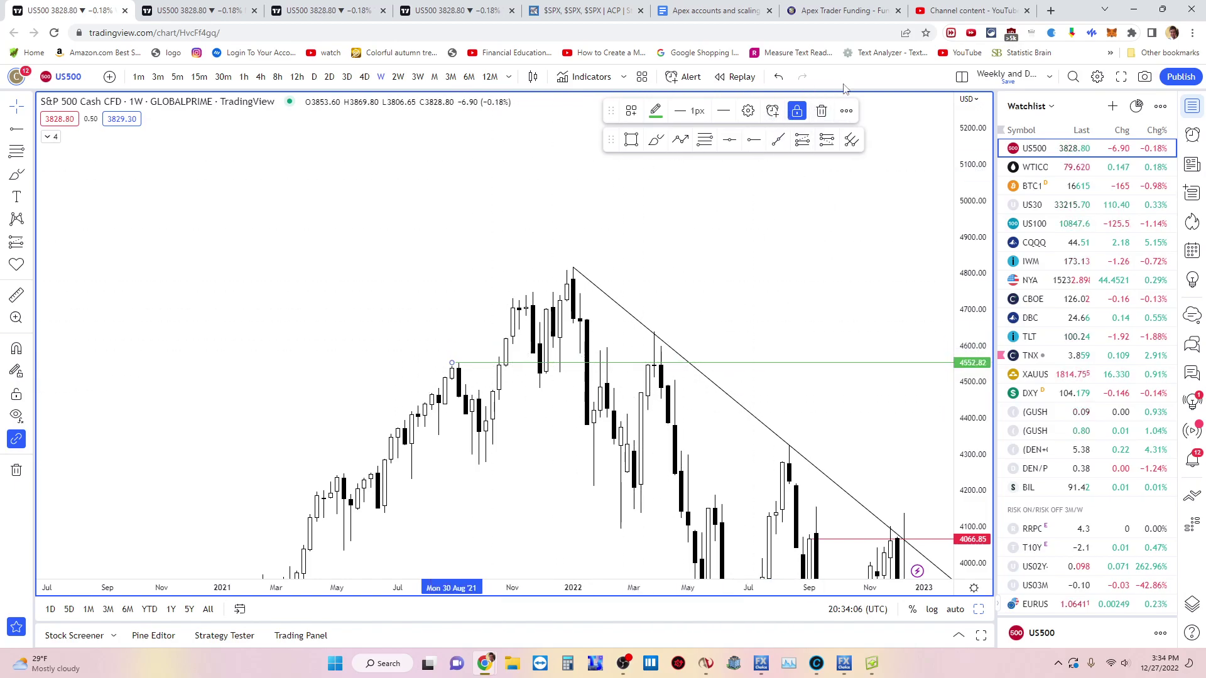
{"action": "left_click", "coordinate": [823, 111]}
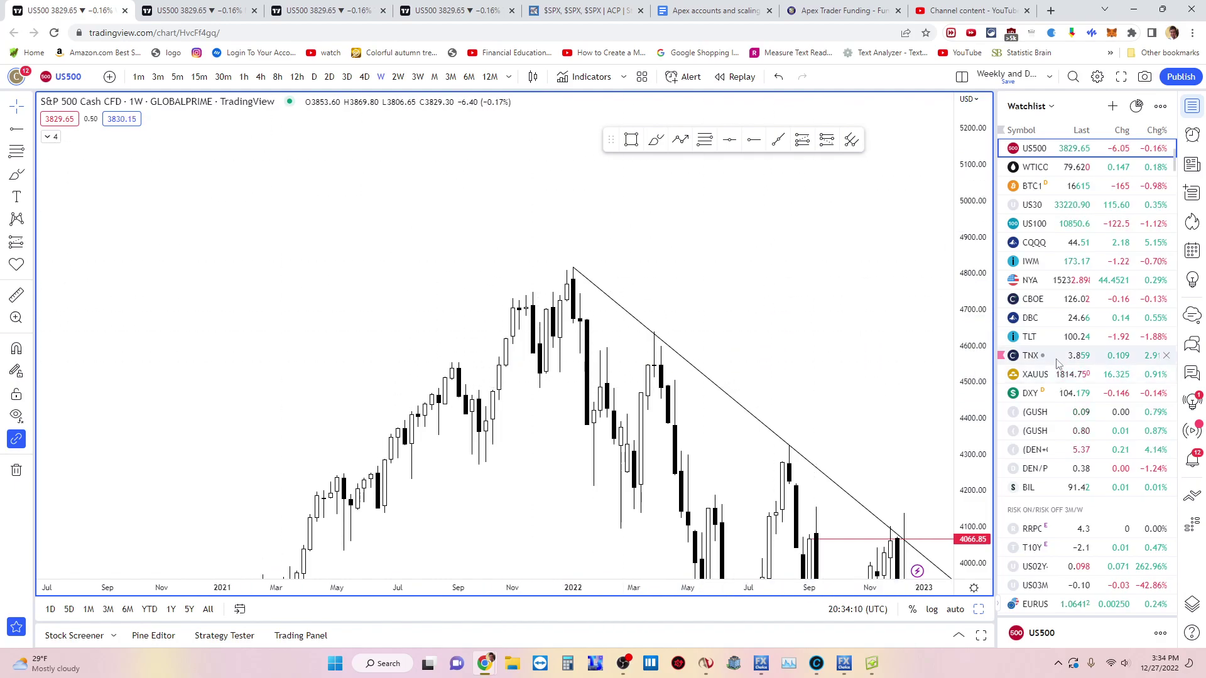
Find the Bitcoin / U.S. Dollar symbol in the watchlist's 40% Average Pool section and load its weekly chart.
{"action": "scroll", "coordinate": [1061, 384], "scroll_direction": "down", "scroll_amount": 7}
{"action": "scroll", "coordinate": [1061, 384], "scroll_direction": "down", "scroll_amount": 10}
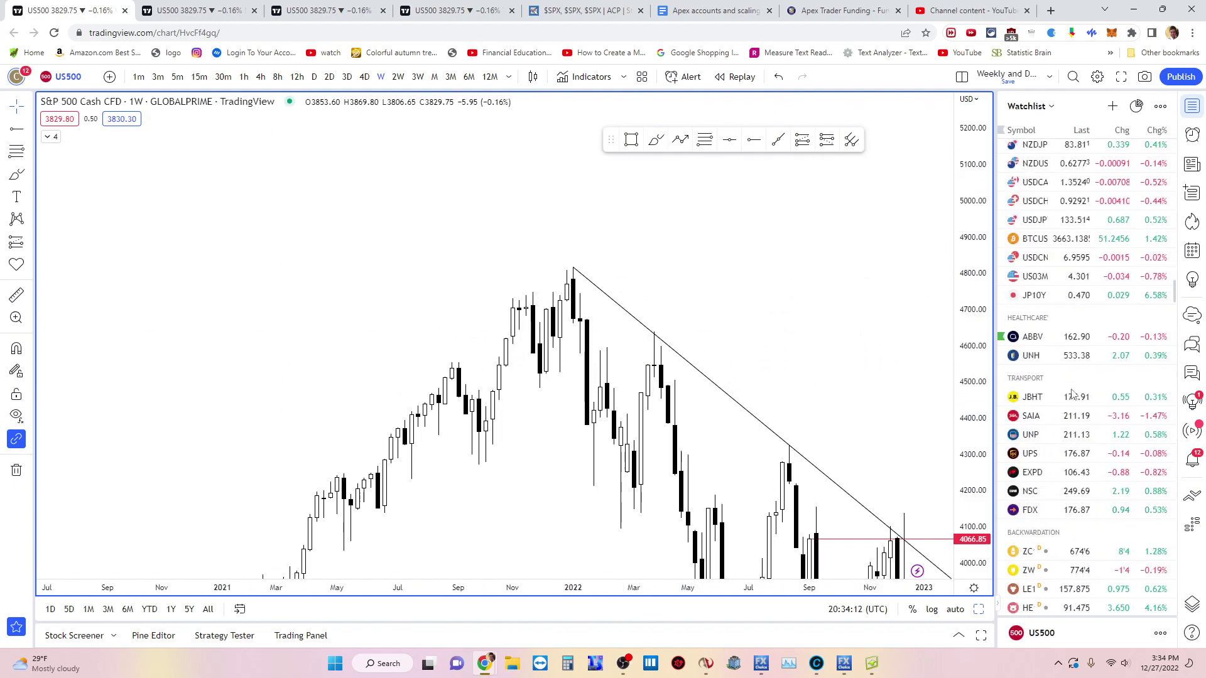
{"action": "scroll", "coordinate": [1068, 391], "scroll_direction": "down", "scroll_amount": 5}
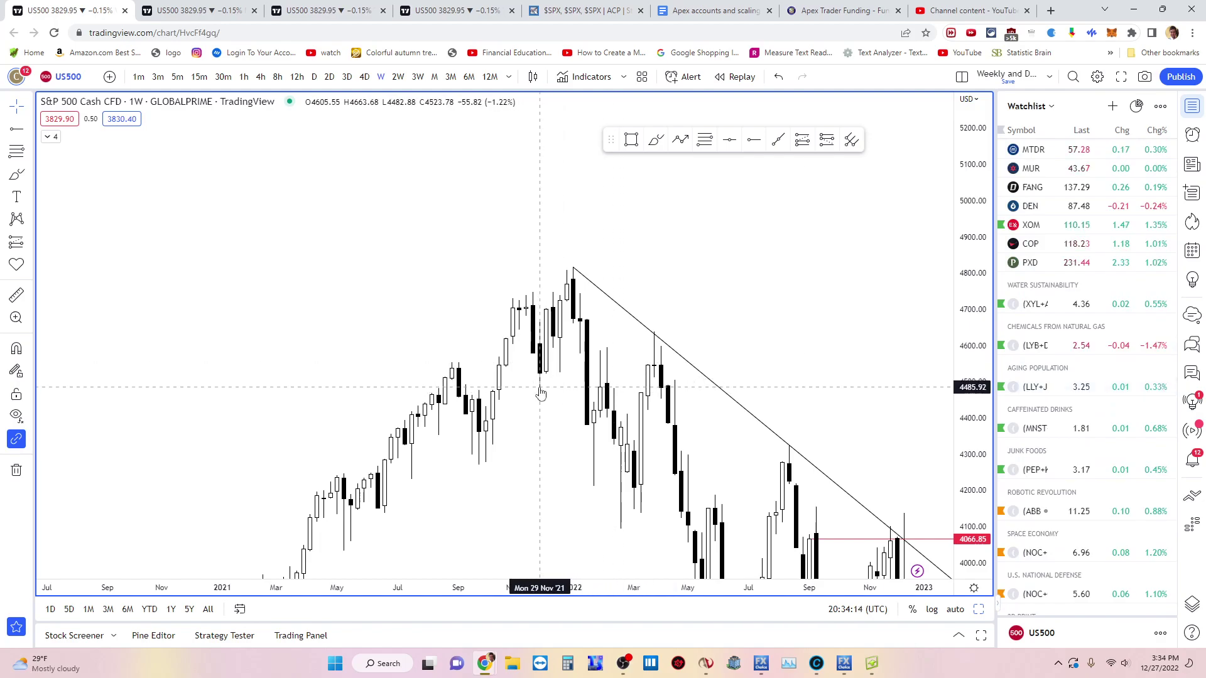
{"action": "scroll", "coordinate": [1080, 395], "scroll_direction": "up", "scroll_amount": 6}
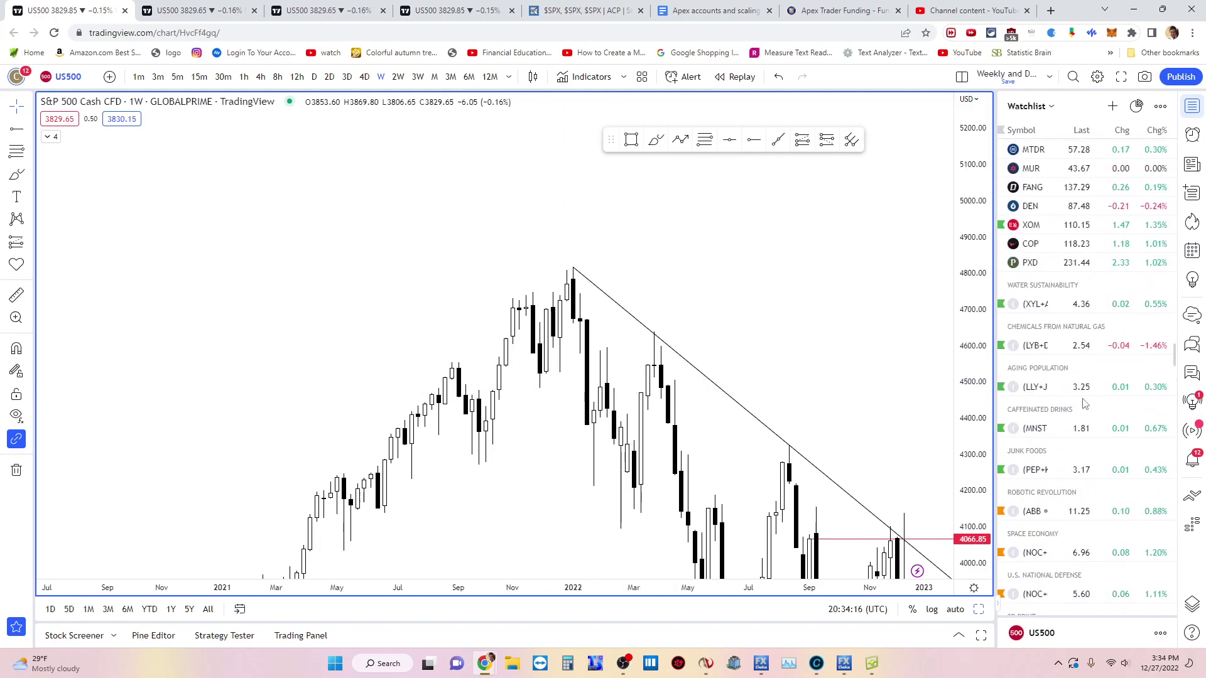
{"action": "left_click", "coordinate": [1176, 387]}
{"action": "scroll", "coordinate": [1080, 443], "scroll_direction": "down", "scroll_amount": 10}
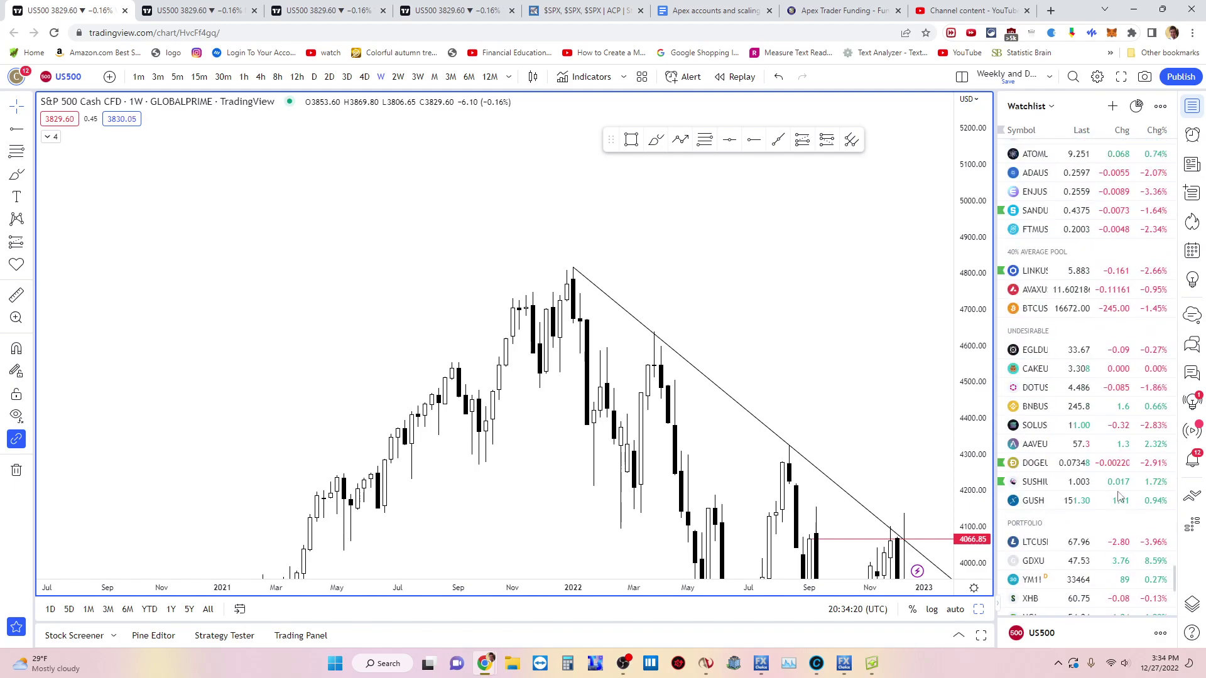
{"action": "left_click", "coordinate": [1075, 308]}
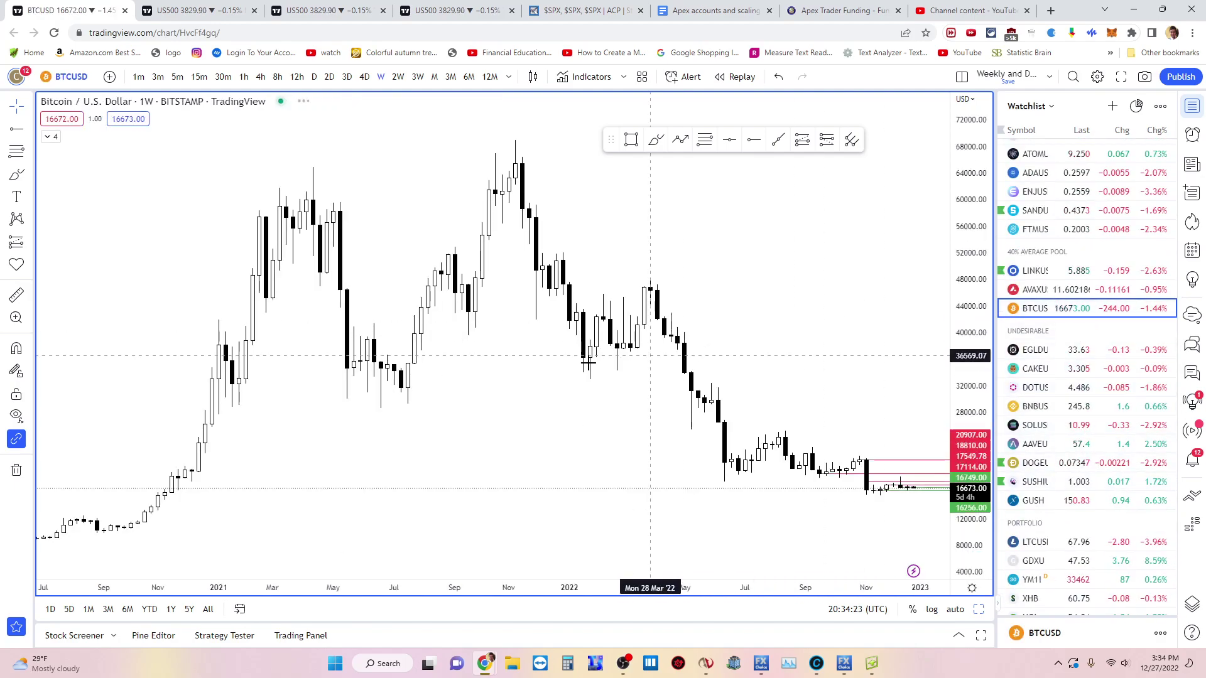
Enable magnet snapping and place a horizontal ray at 43021.00 from the 22 February 2021 candle low on the Bitcoin chart.
{"action": "scroll", "coordinate": [419, 358], "scroll_direction": "up", "scroll_amount": 2}
{"action": "left_click_drag", "start_coordinate": [419, 358], "coordinate": [778, 417]}
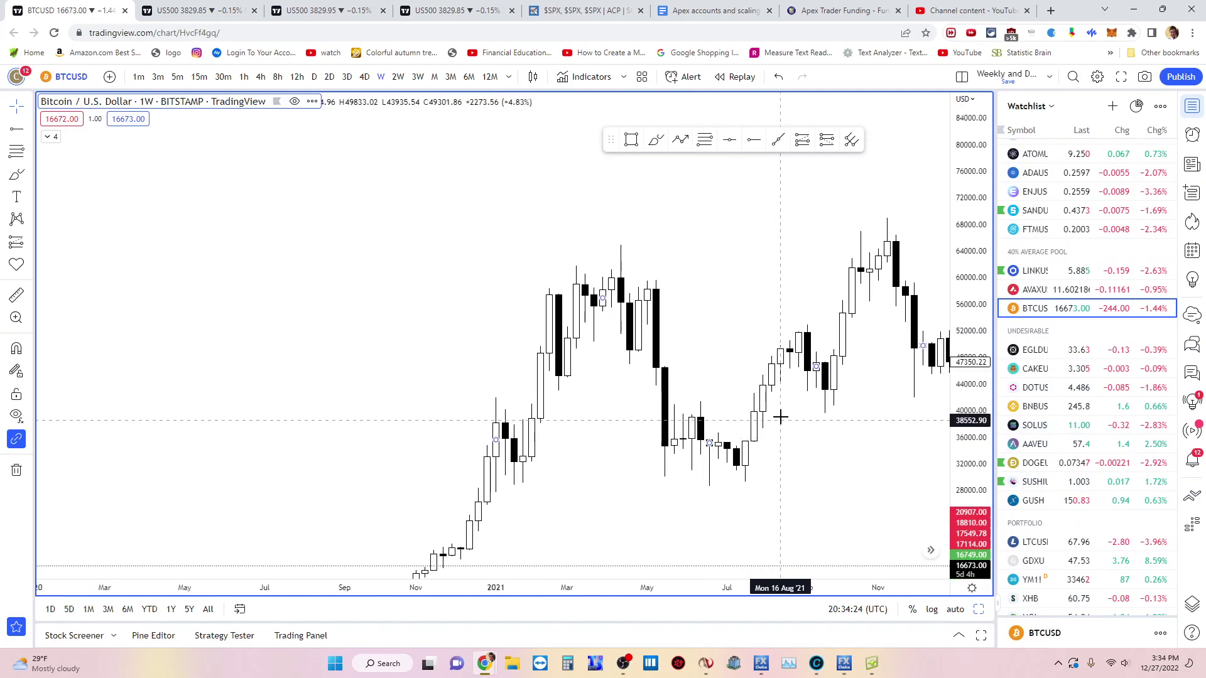
{"action": "left_click_drag", "start_coordinate": [789, 288], "coordinate": [632, 371]}
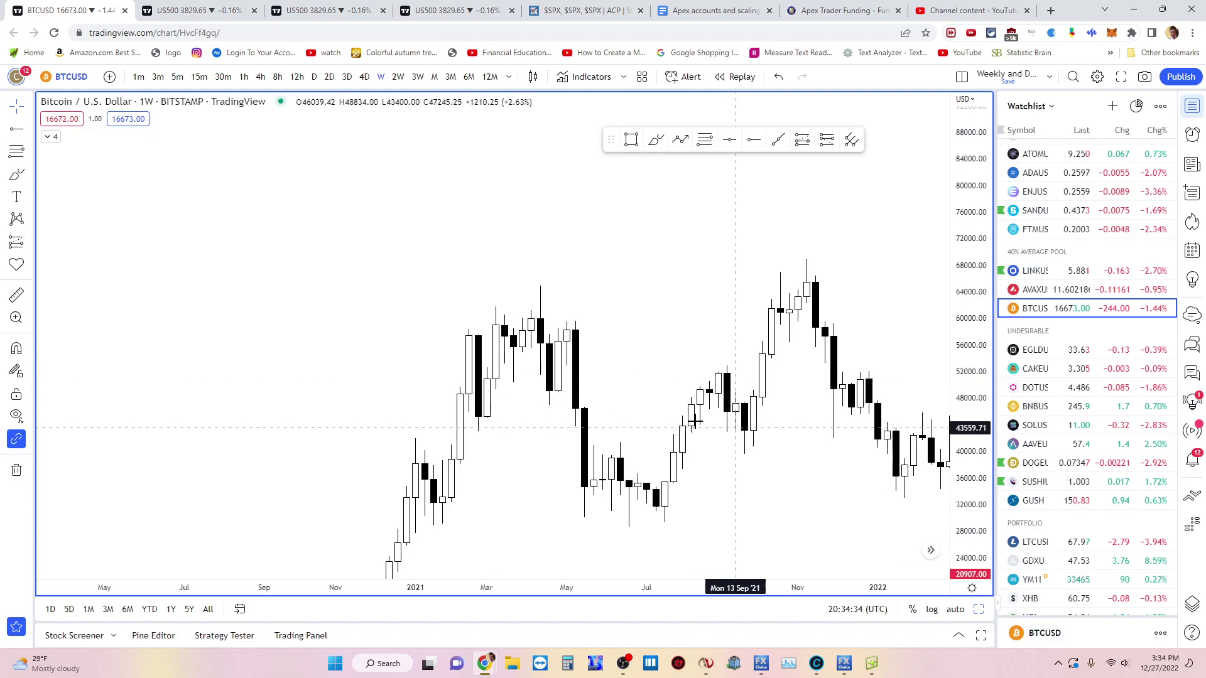
{"action": "left_click_drag", "start_coordinate": [653, 320], "coordinate": [522, 294]}
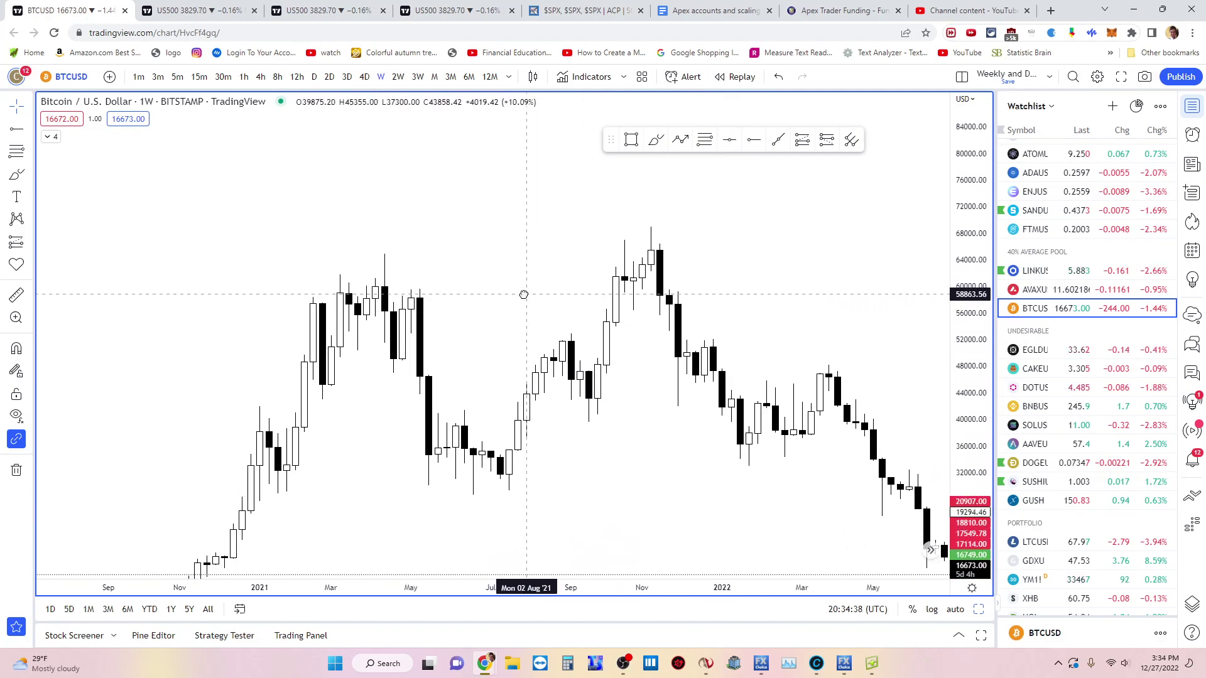
{"action": "scroll", "coordinate": [522, 296], "scroll_direction": "down", "scroll_amount": 3}
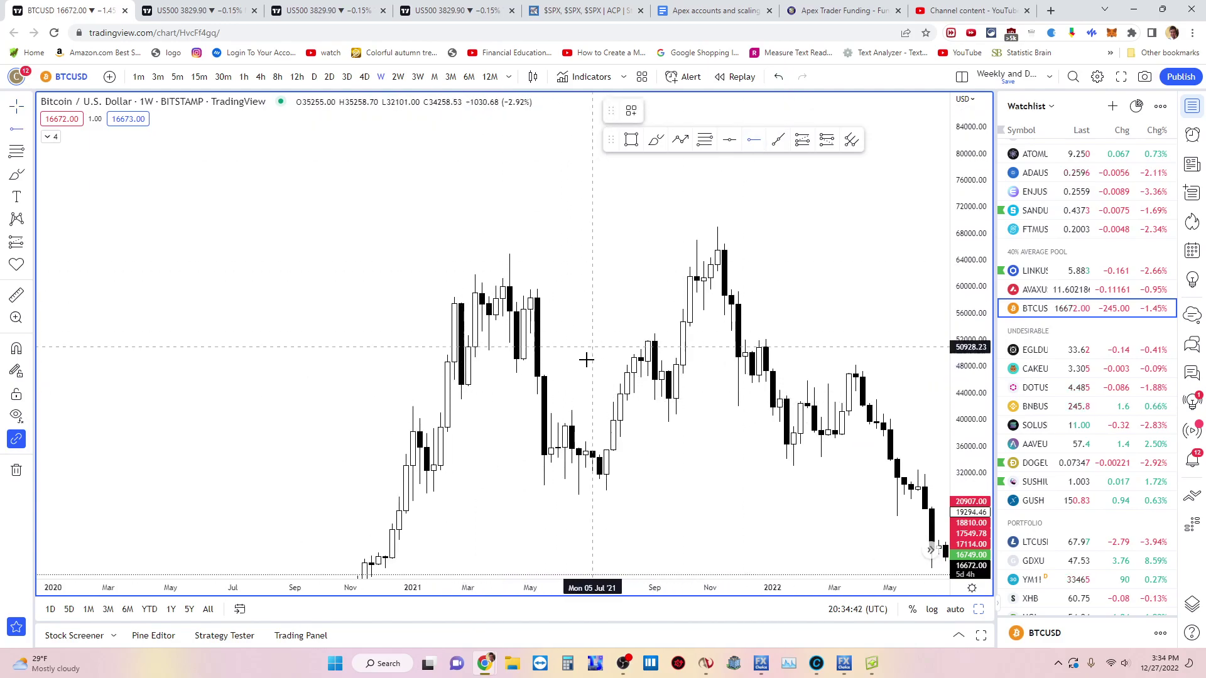
{"action": "left_click", "coordinate": [16, 348]}
{"action": "left_click", "coordinate": [460, 410]}
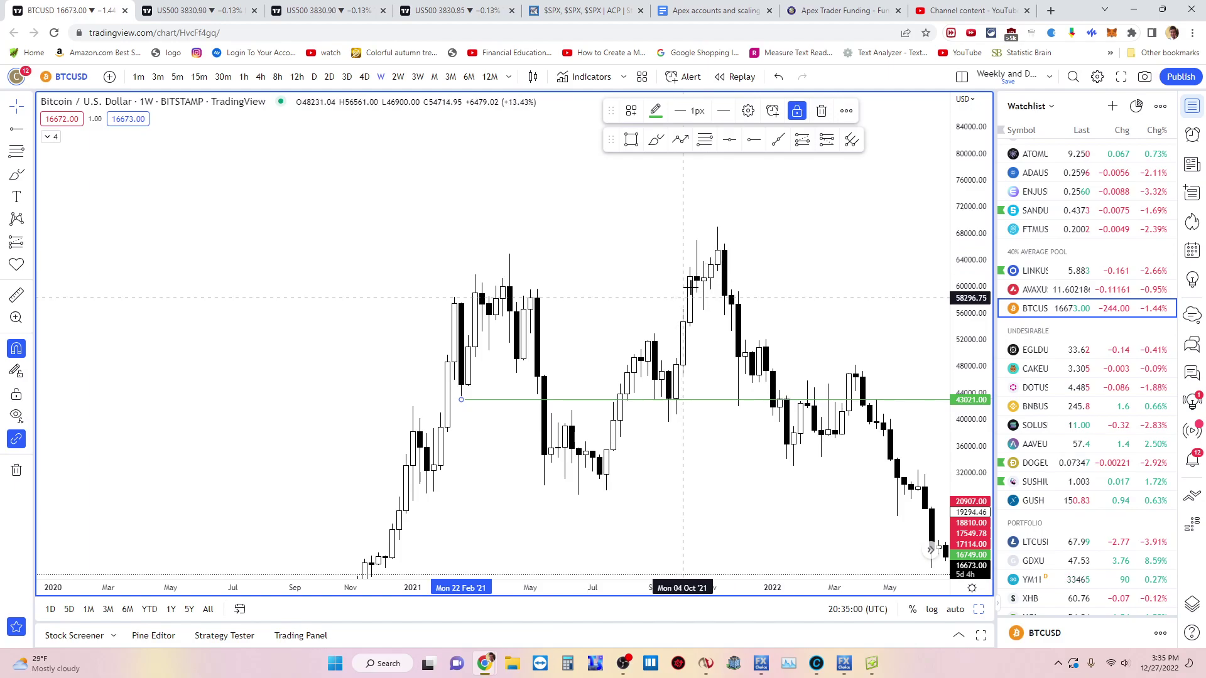
Place a second horizontal ray at 51900.00 from the high of the 30 August 2021 candle.
{"action": "left_click", "coordinate": [753, 140]}
{"action": "left_click", "coordinate": [647, 340]}
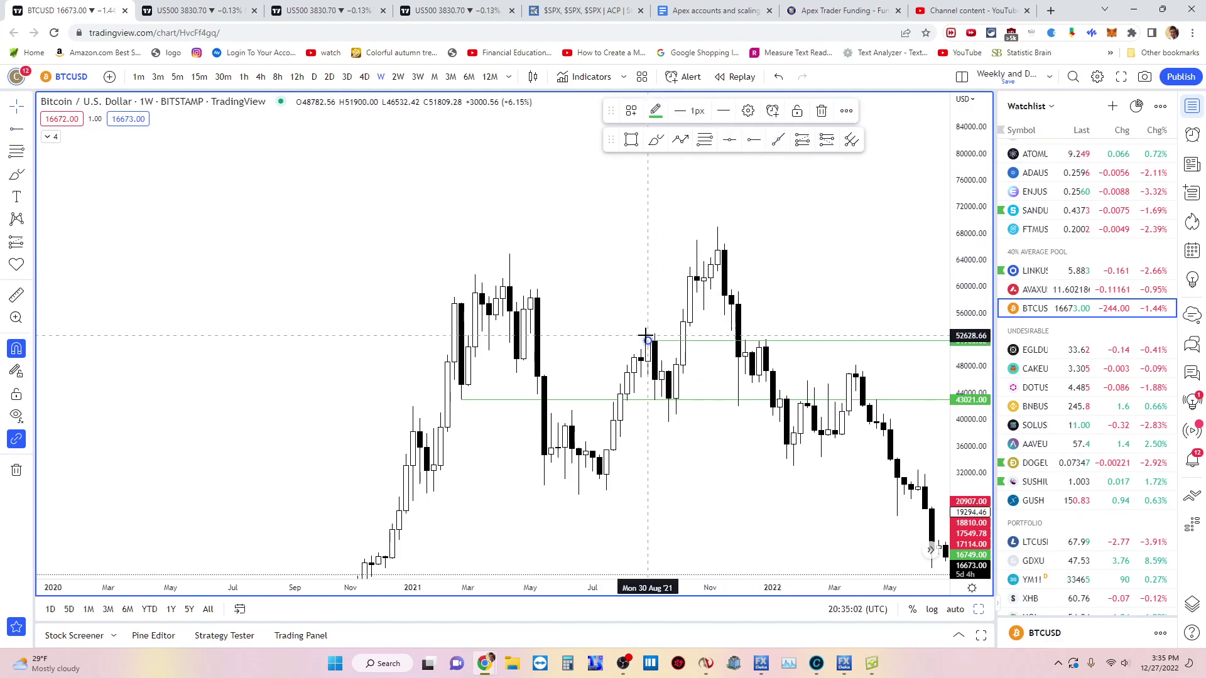
{"action": "left_click", "coordinate": [766, 328]}
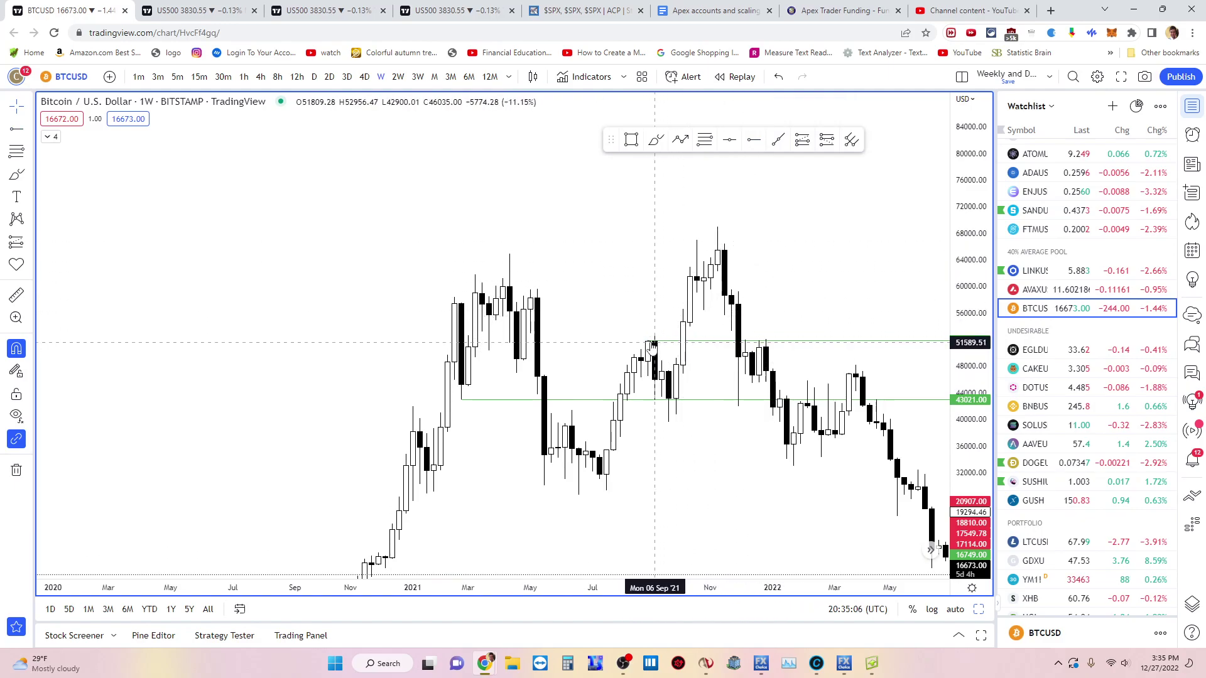
Draw a rectangle zone from the late December 2021 candle between about 46,800 and 51,865, and remove it again.
{"action": "left_click_drag", "start_coordinate": [810, 323], "coordinate": [685, 302]}
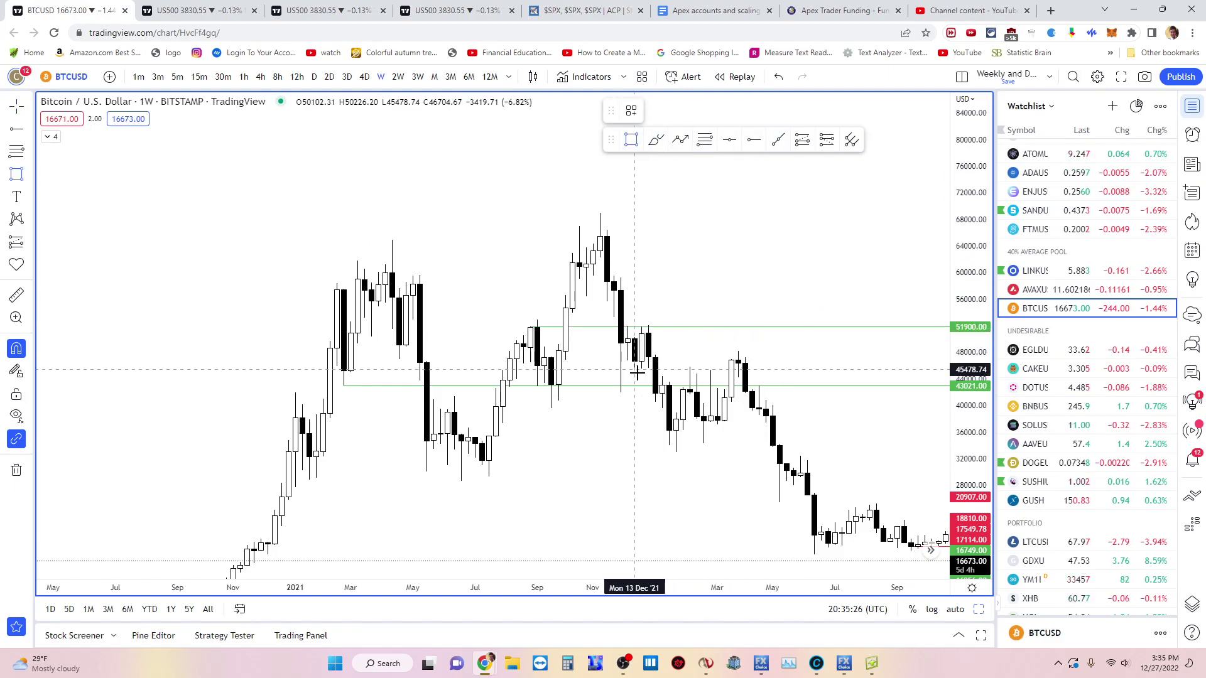
{"action": "left_click_drag", "start_coordinate": [641, 361], "coordinate": [641, 326]}
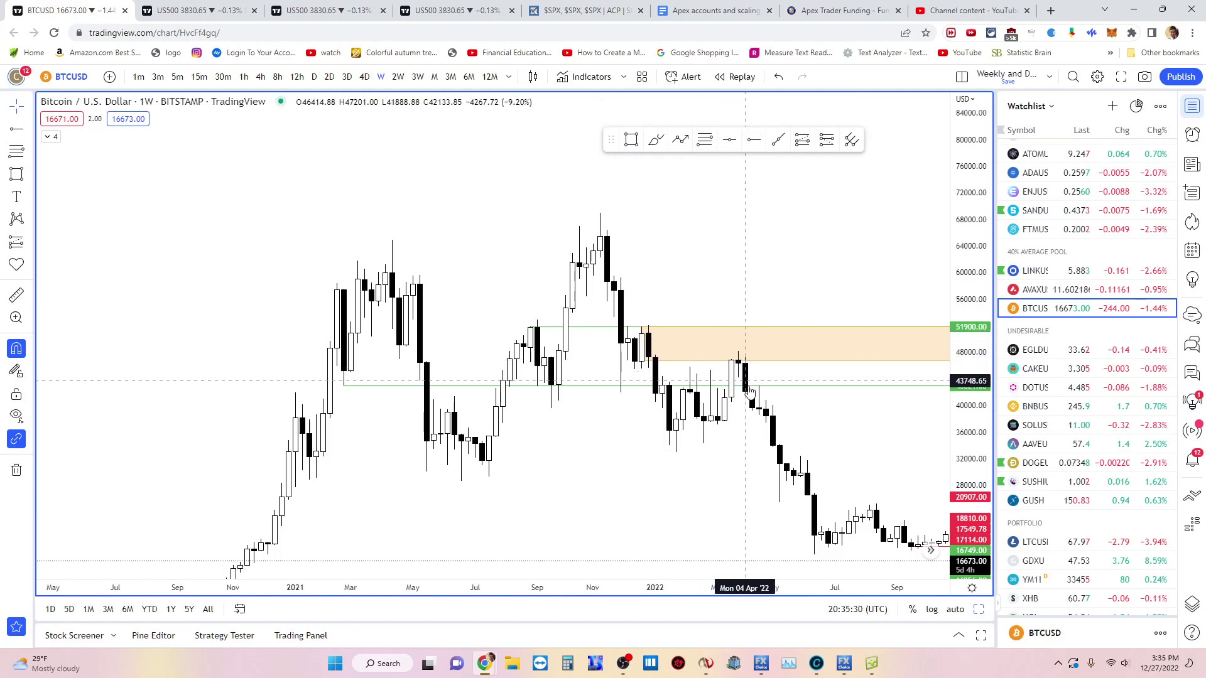
{"action": "left_click_drag", "start_coordinate": [878, 455], "coordinate": [646, 361]}
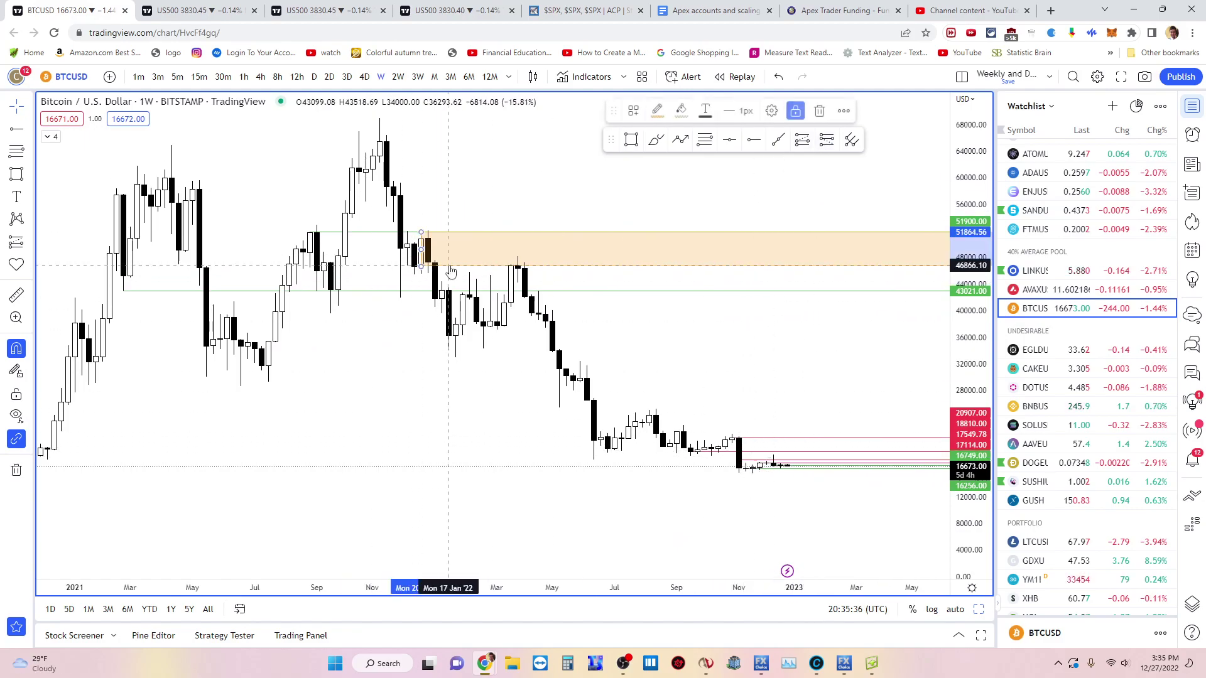
{"action": "scroll", "coordinate": [681, 239], "scroll_direction": "left", "scroll_amount": 5}
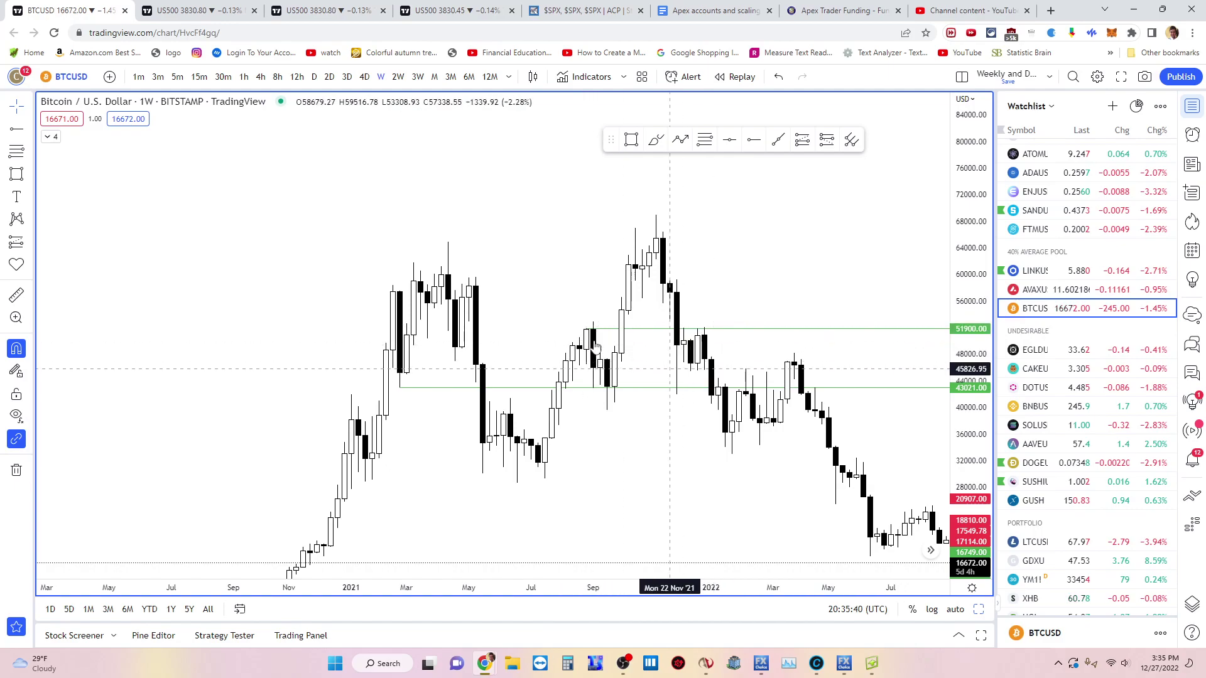
Delete the 51900.00 and 43021.00 horizontal rays from the weekly Bitcoin chart.
{"action": "left_click", "coordinate": [749, 334]}
{"action": "left_click", "coordinate": [820, 111]}
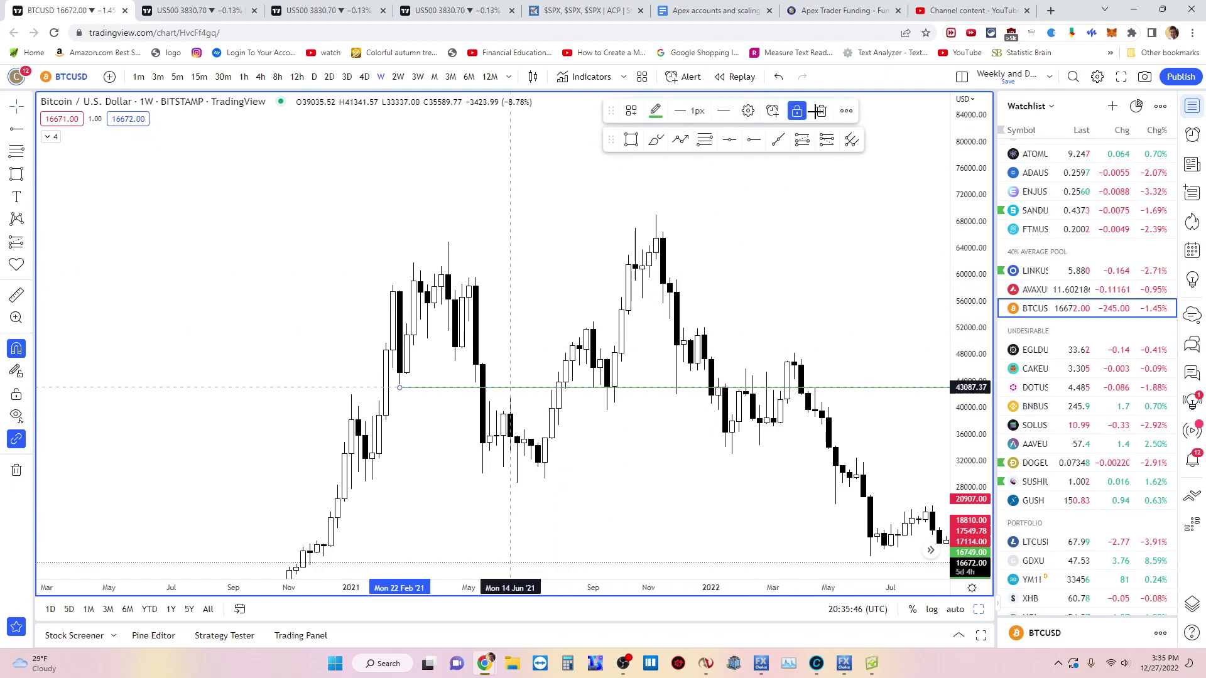
{"action": "left_click", "coordinate": [820, 111]}
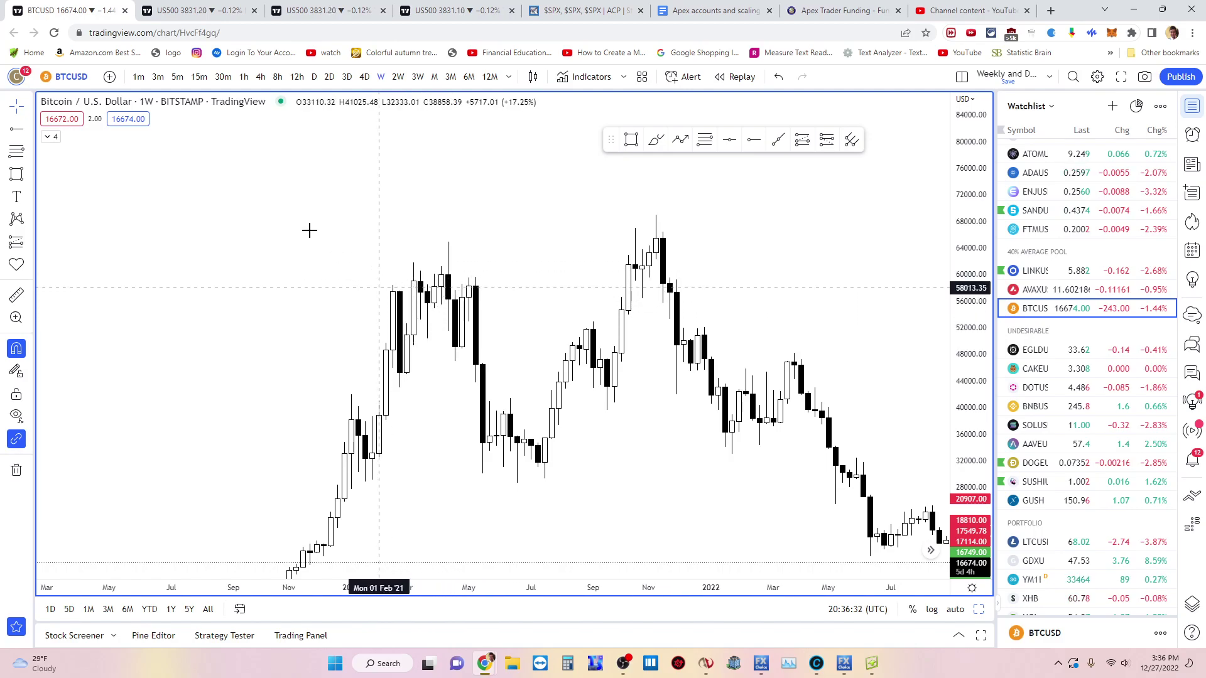
Invert the price scale of the weekly Bitcoin chart.
{"action": "left_click", "coordinate": [972, 589]}
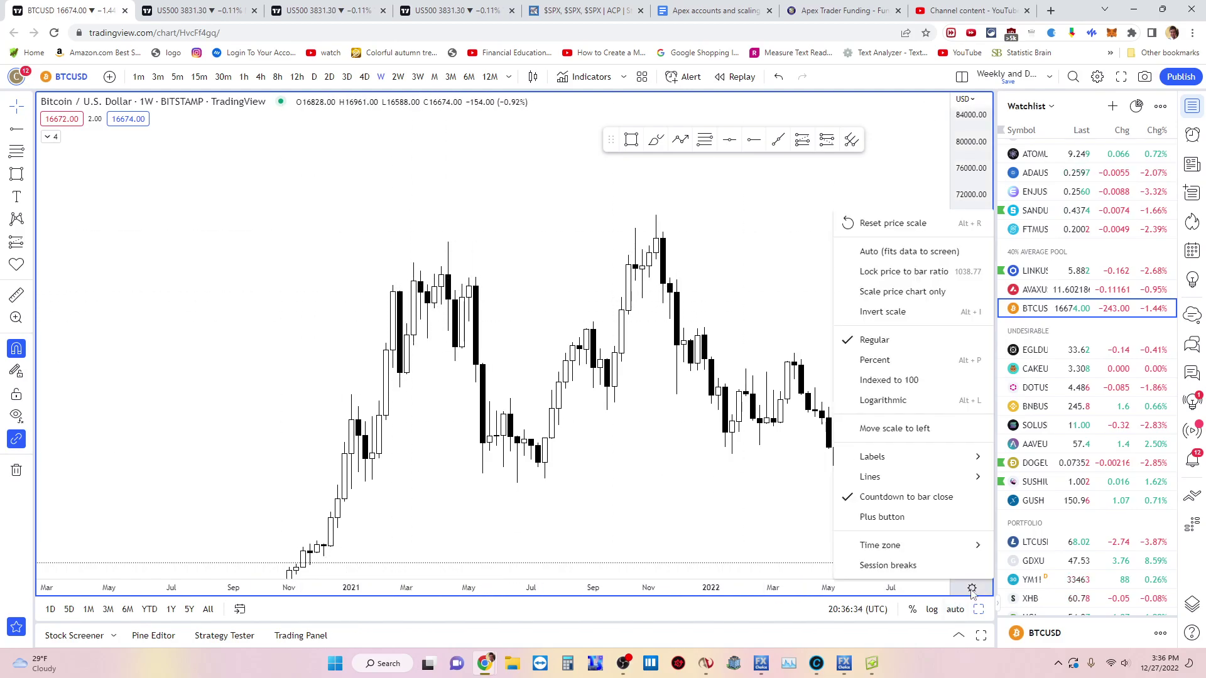
{"action": "left_click", "coordinate": [899, 314]}
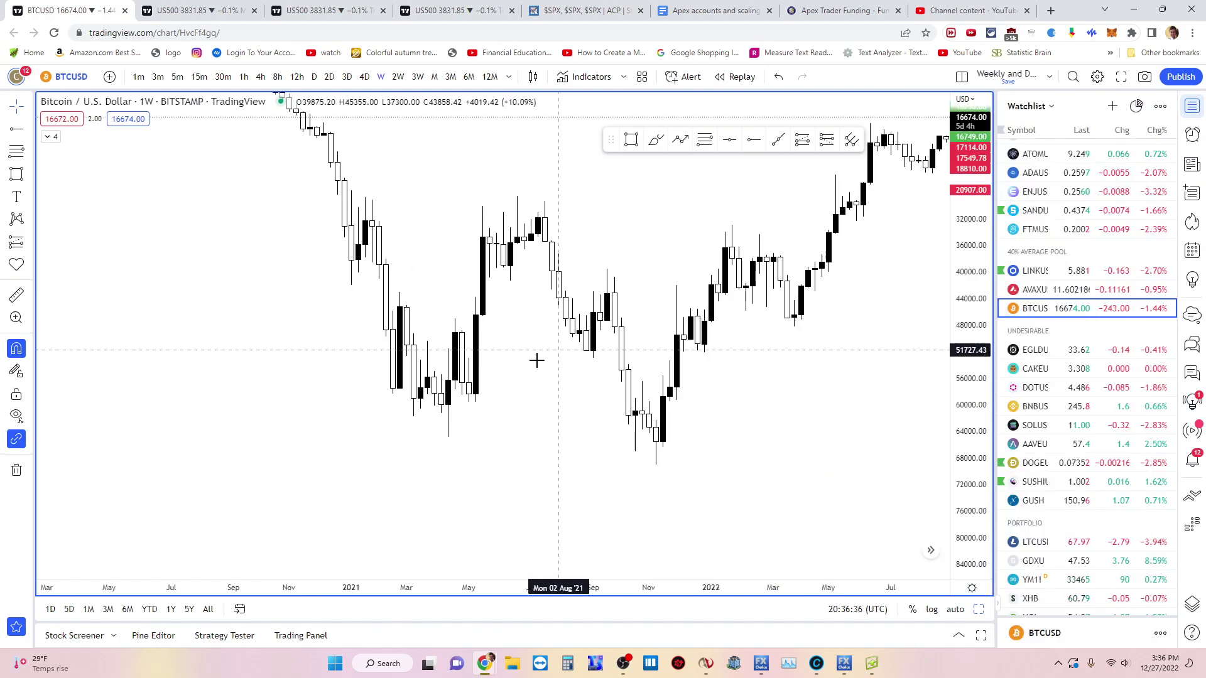
{"action": "left_click_drag", "start_coordinate": [417, 434], "coordinate": [744, 487]}
{"action": "scroll", "coordinate": [550, 425], "scroll_direction": "up", "scroll_amount": 2}
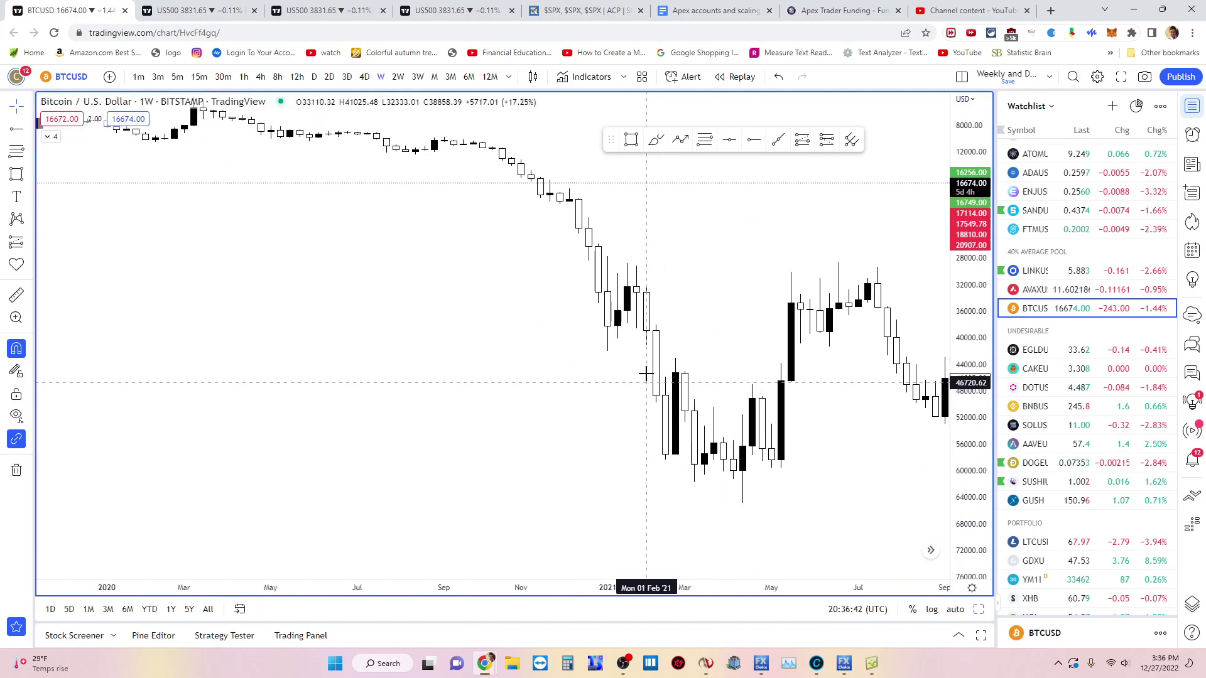
Switch the inverted Bitcoin chart to the daily timeframe and reset the chart view.
{"action": "left_click", "coordinate": [314, 76]}
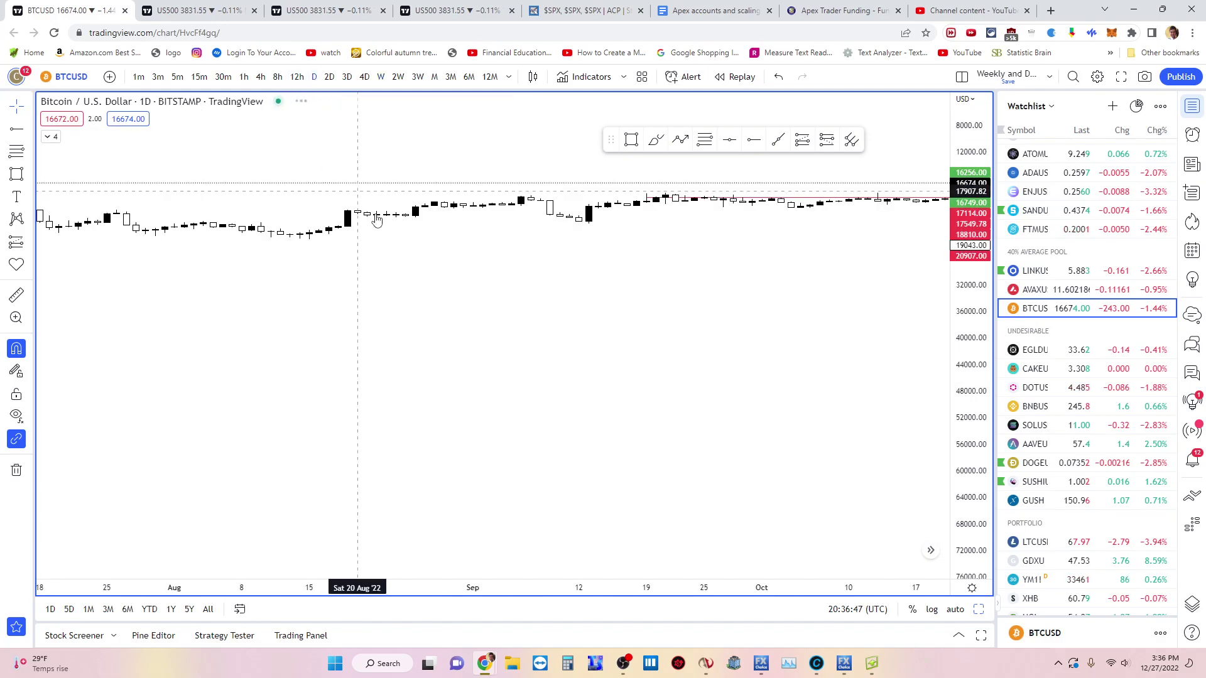
{"action": "right_click", "coordinate": [418, 267]}
{"action": "left_click", "coordinate": [444, 242]}
{"action": "scroll", "coordinate": [448, 275], "scroll_direction": "down", "scroll_amount": 10}
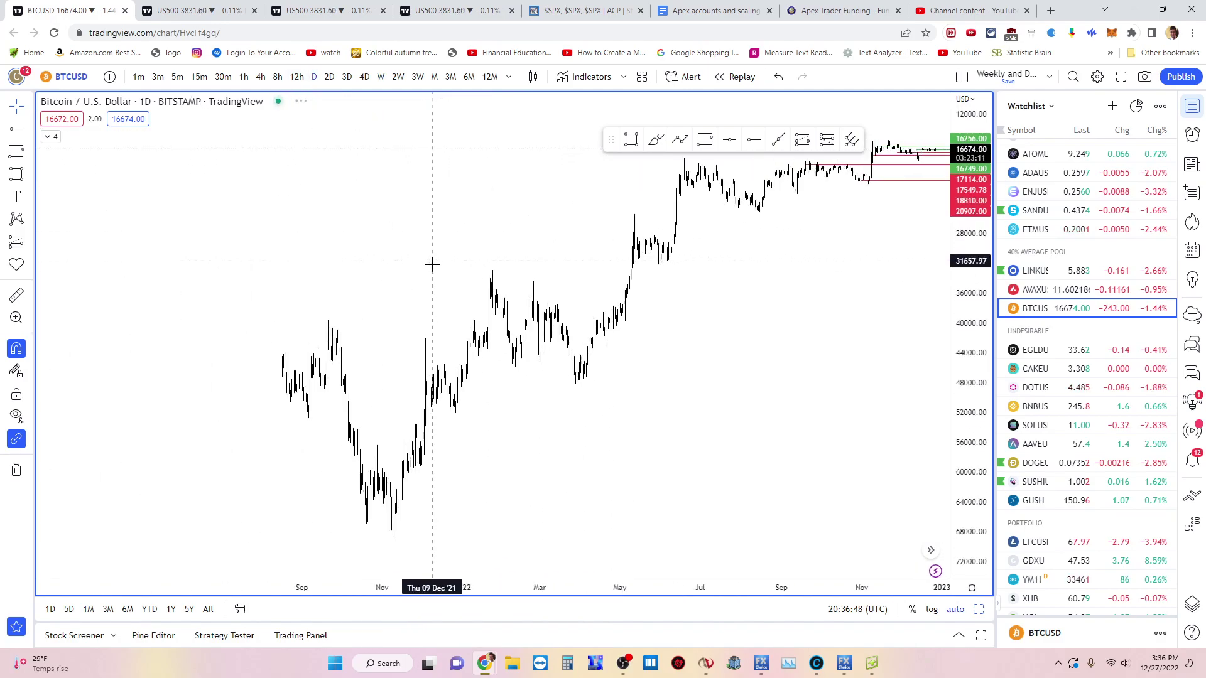
{"action": "left_click_drag", "start_coordinate": [628, 314], "coordinate": [709, 350]}
{"action": "scroll", "coordinate": [709, 350], "scroll_direction": "up", "scroll_amount": 8}
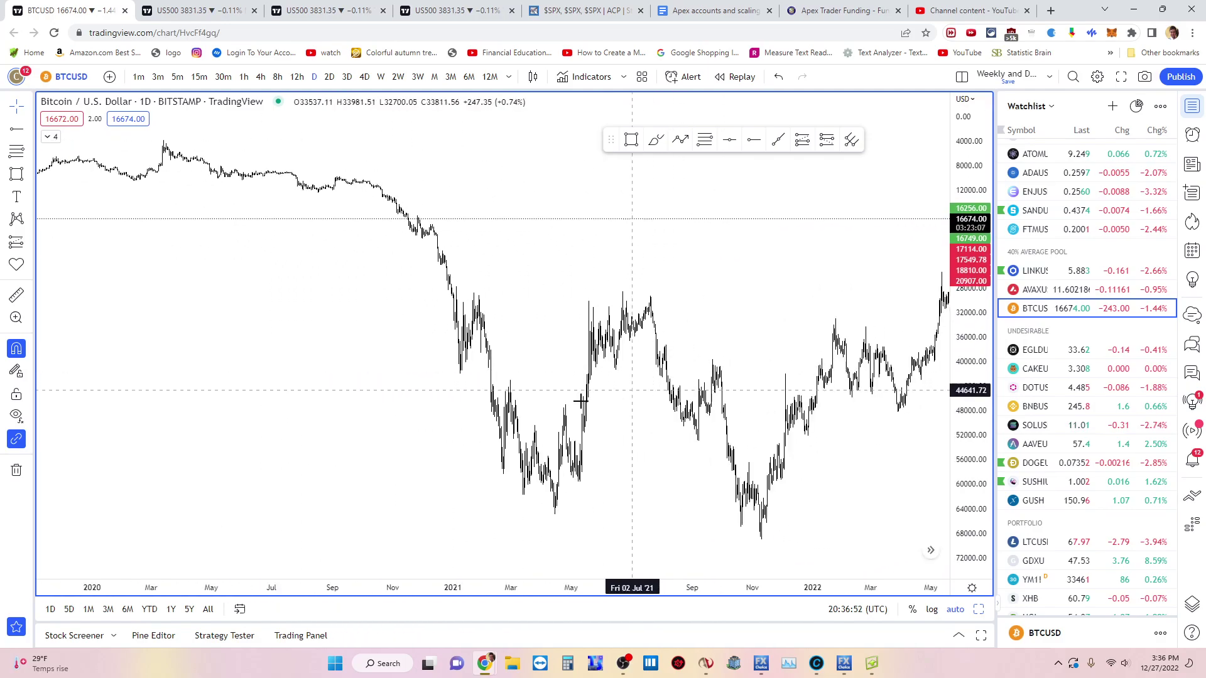
{"action": "scroll", "coordinate": [740, 391], "scroll_direction": "up", "scroll_amount": 5}
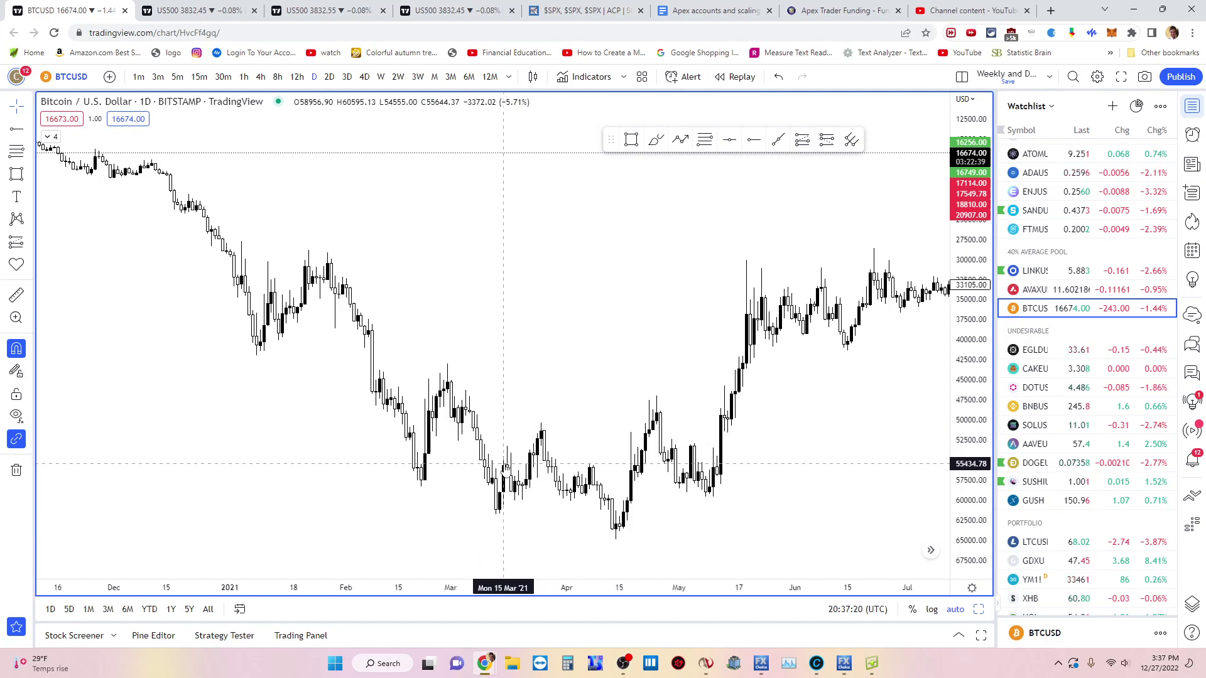
Place a horizontal ray at 55644.37 from the 15 March 2021 candle on the daily chart, lock it and remove it again.
{"action": "left_click", "coordinate": [754, 139]}
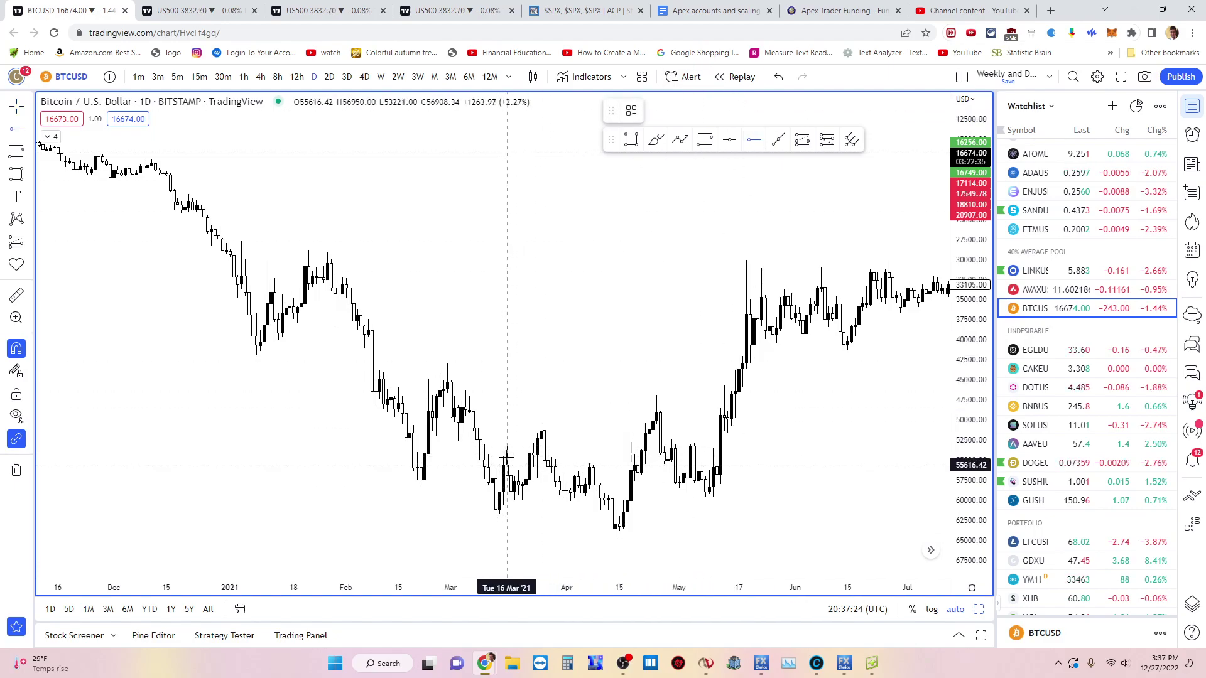
{"action": "left_click", "coordinate": [502, 465]}
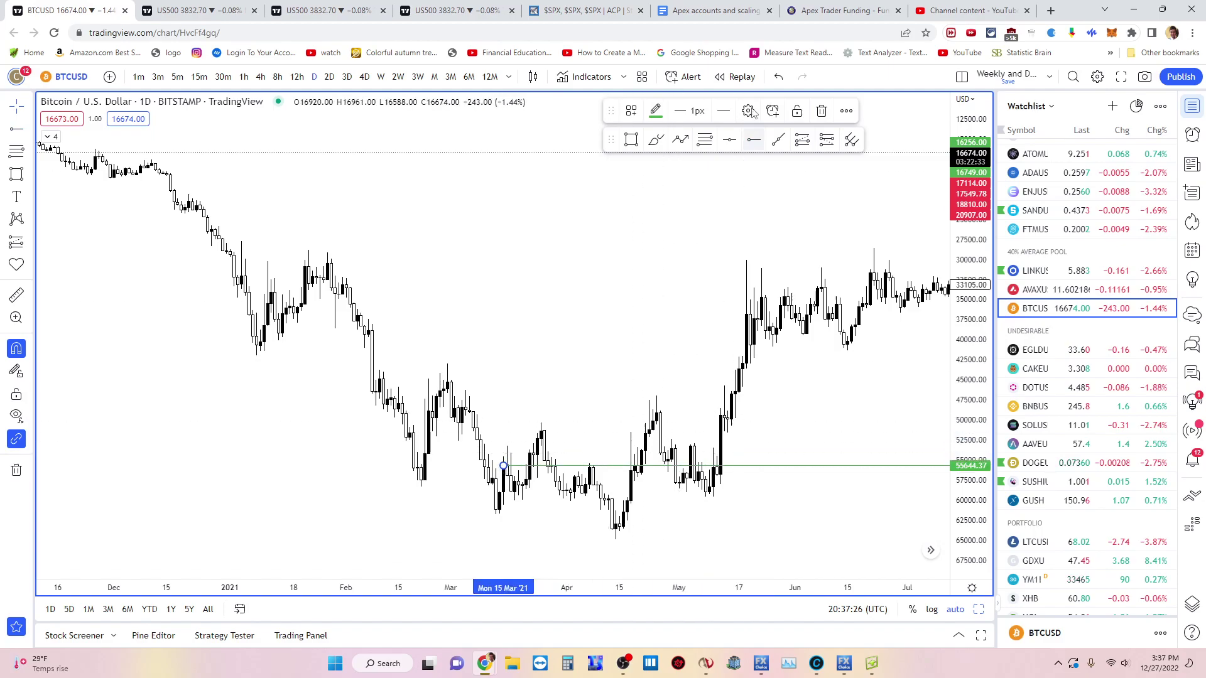
{"action": "left_click", "coordinate": [544, 402]}
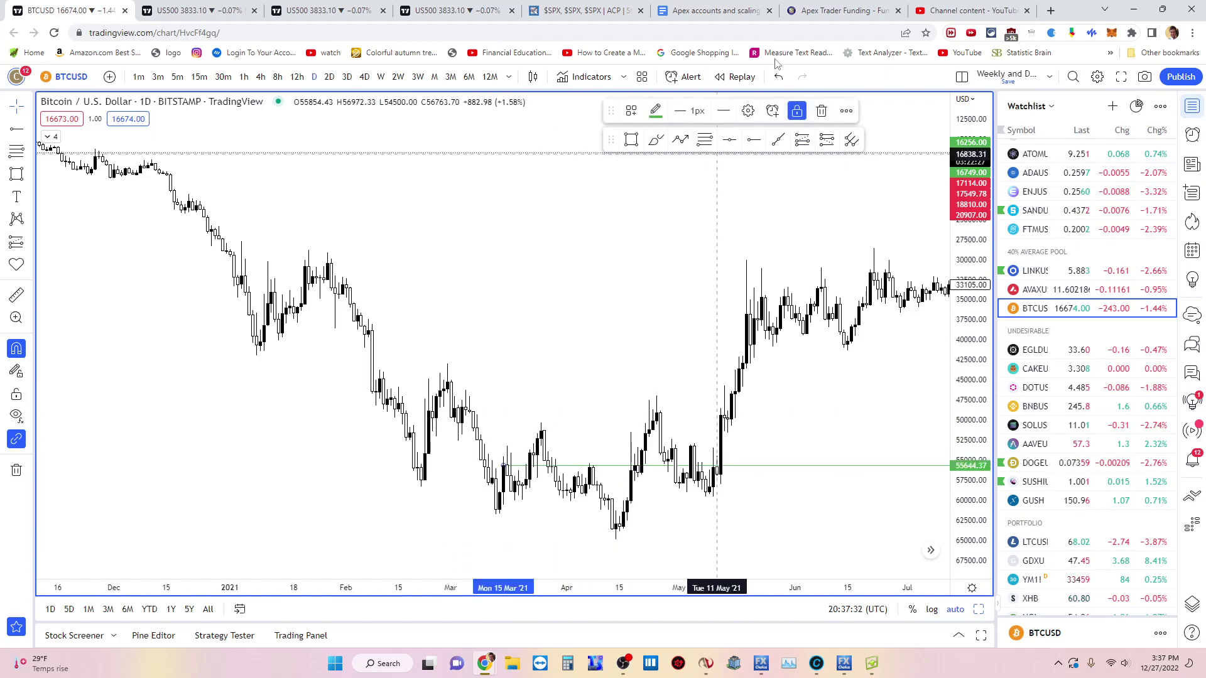
{"action": "left_click", "coordinate": [500, 477]}
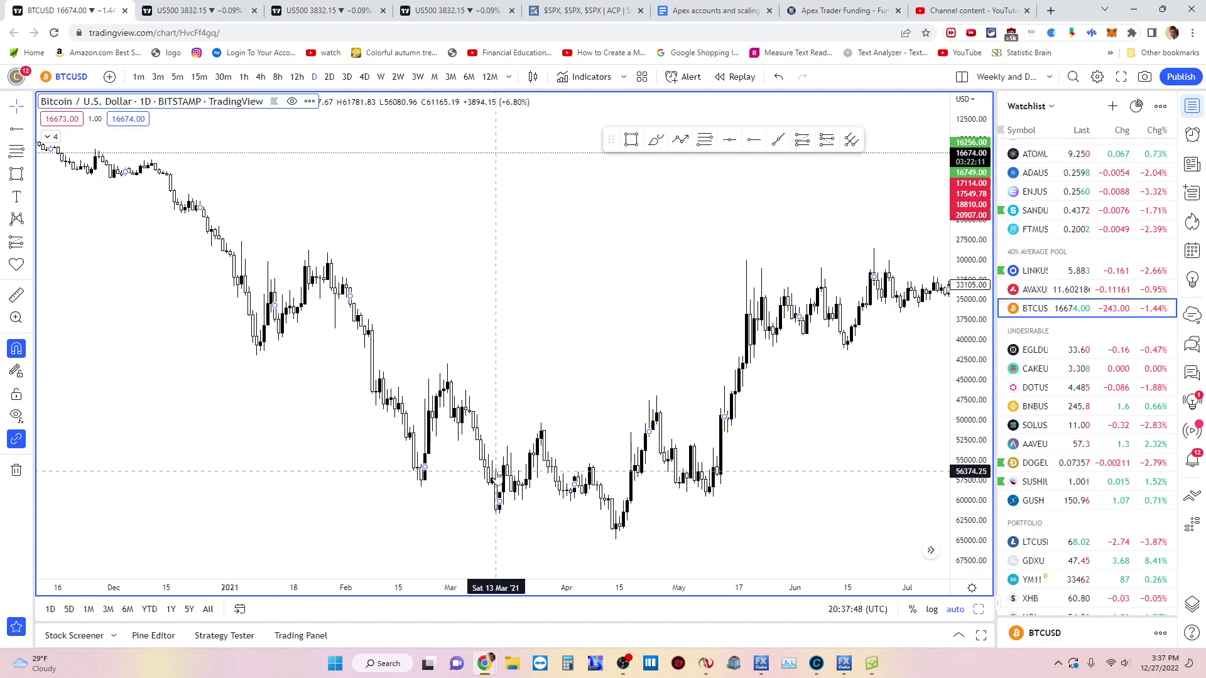
Redraw the horizontal ray at 55644.37 from the 15 March 2021 daily candle, then delete it.
{"action": "left_click", "coordinate": [754, 140]}
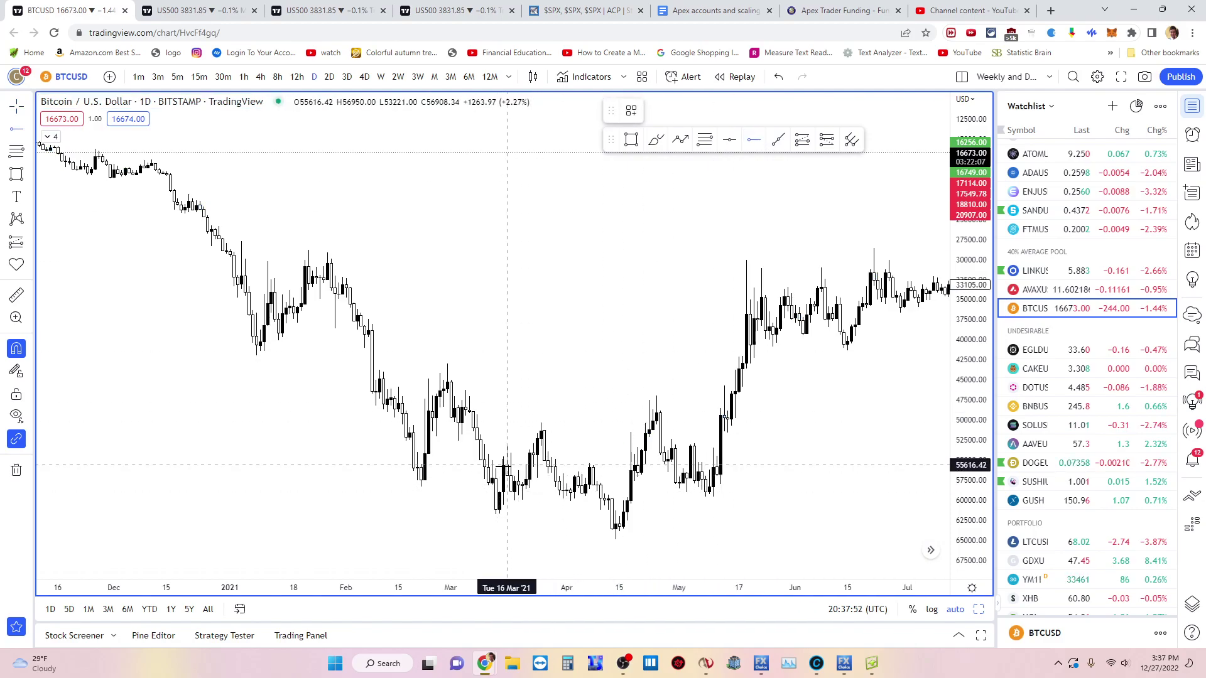
{"action": "left_click", "coordinate": [503, 466]}
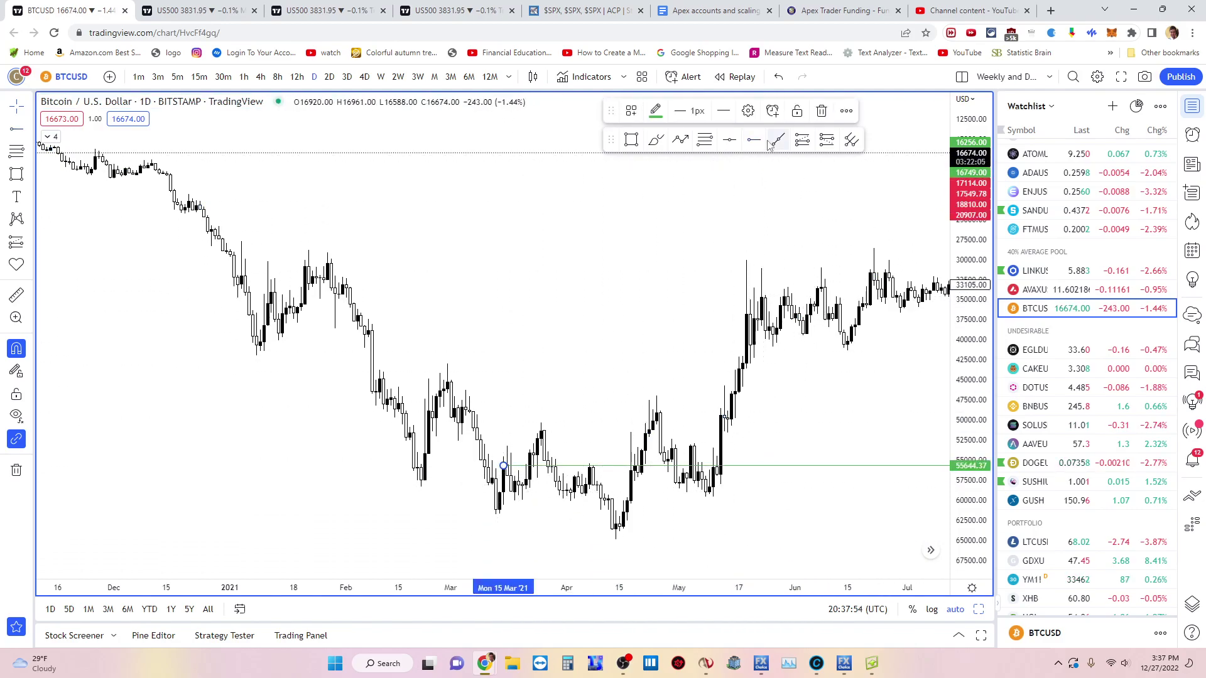
{"action": "left_click", "coordinate": [691, 538]}
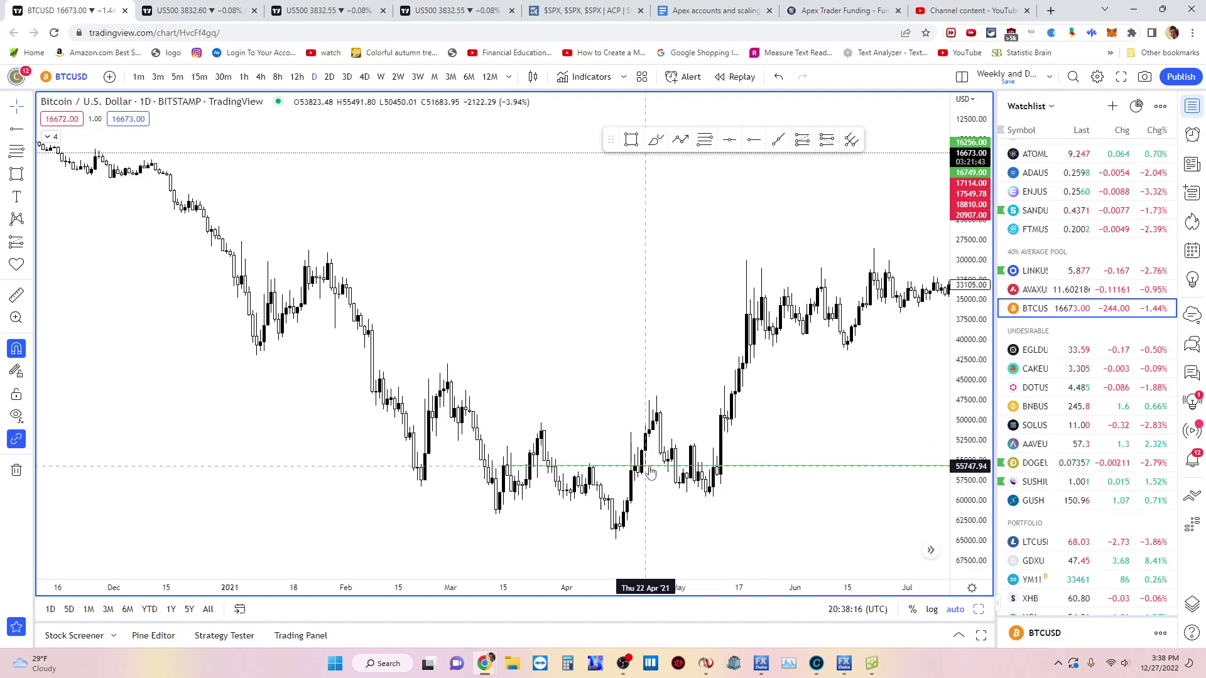
{"action": "left_click", "coordinate": [847, 124]}
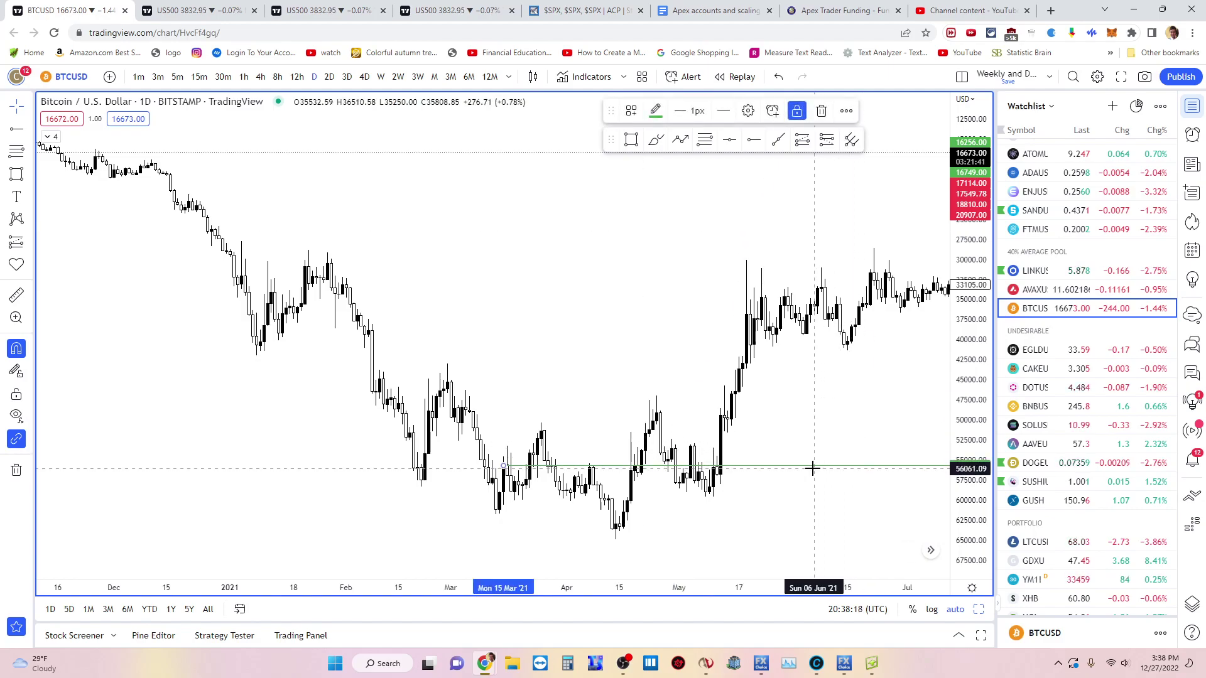
{"action": "left_click", "coordinate": [819, 113]}
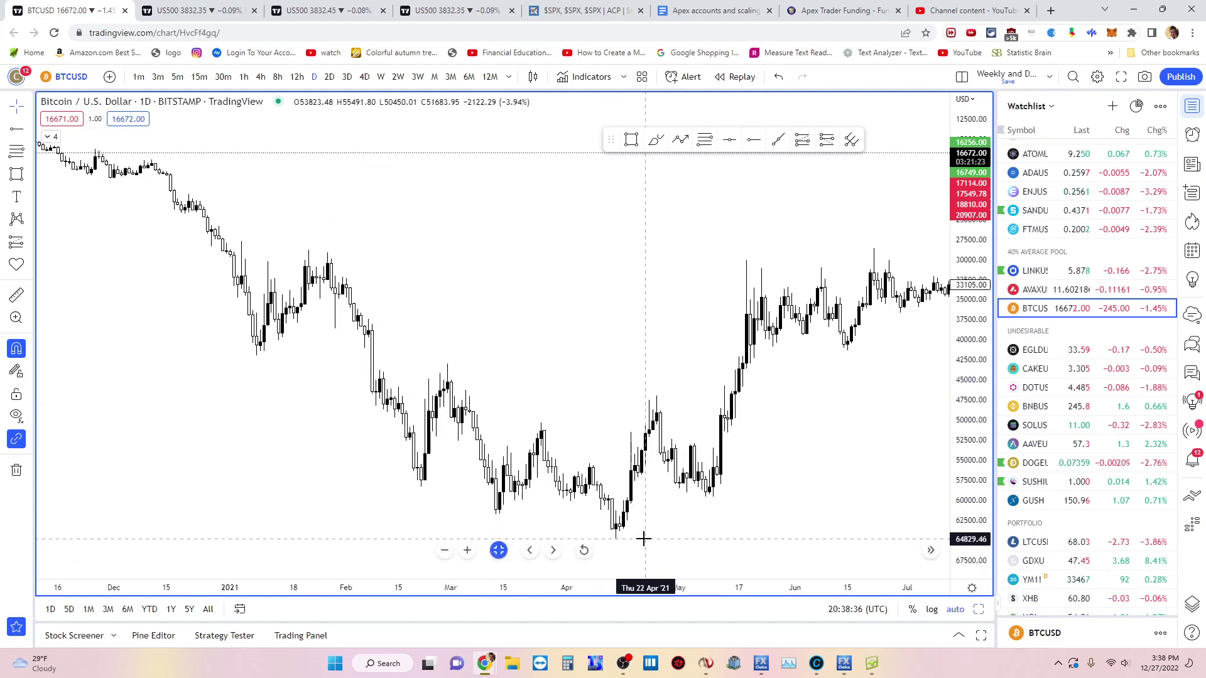
Return the Bitcoin chart to the weekly timeframe, reset its view and turn off the inverted price scale.
{"action": "left_click", "coordinate": [380, 76]}
{"action": "right_click", "coordinate": [445, 172]}
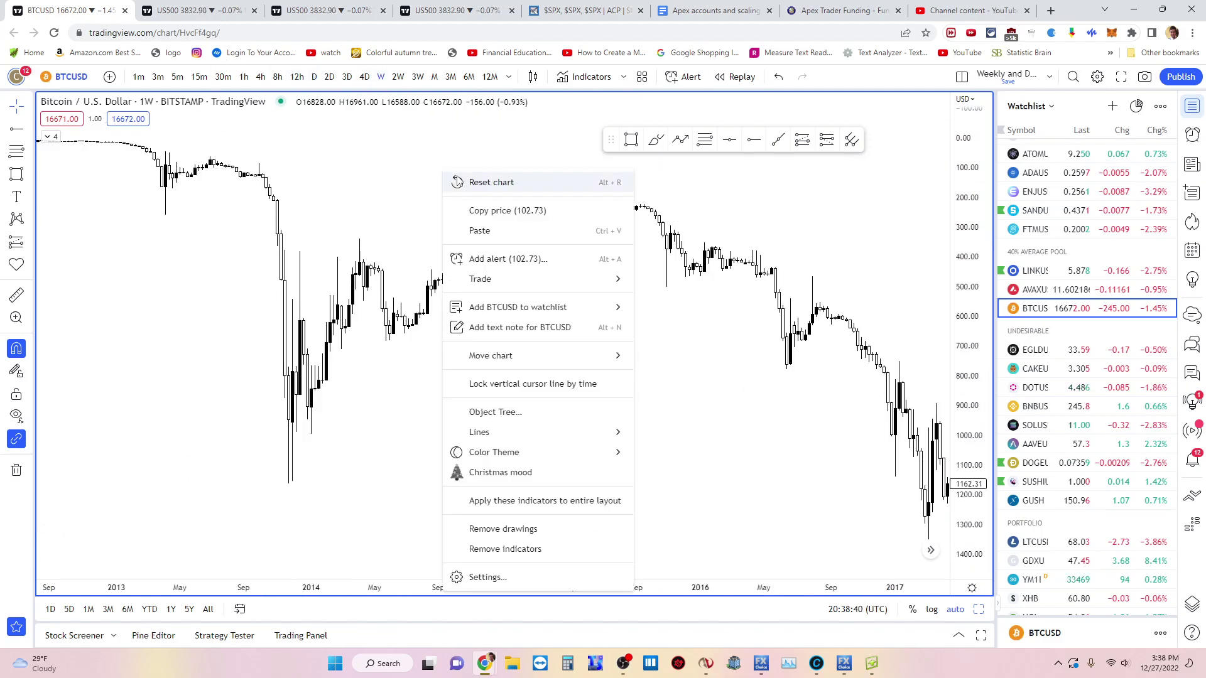
{"action": "left_click", "coordinate": [456, 181]}
{"action": "left_click", "coordinate": [972, 587]}
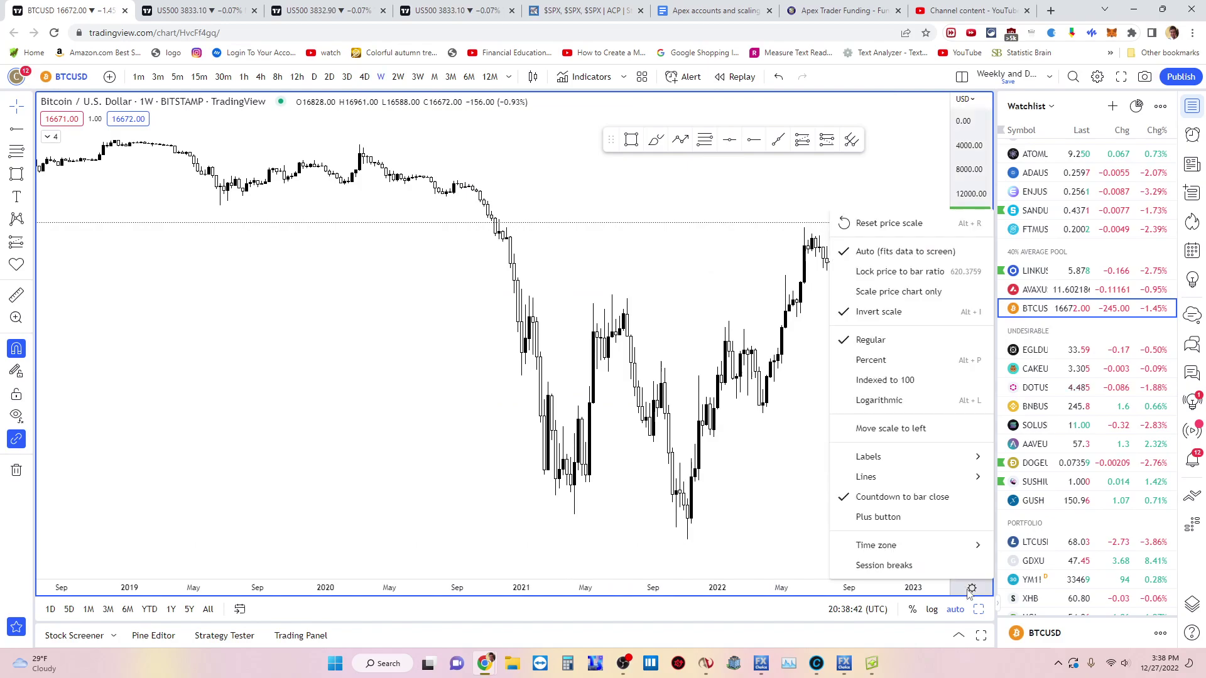
{"action": "left_click", "coordinate": [842, 312]}
Place a horizontal ray at 59016.39 from the 8 March 2021 weekly candle and color it red.
{"action": "scroll", "coordinate": [592, 359], "scroll_direction": "up", "scroll_amount": 5}
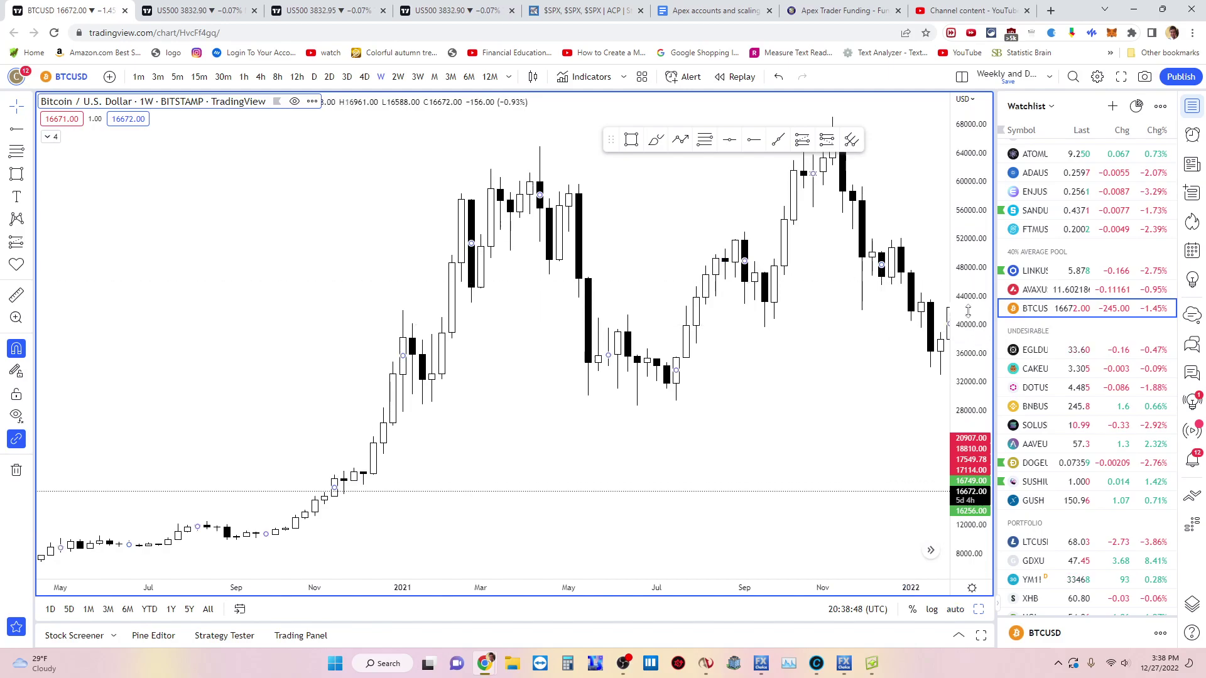
{"action": "left_click_drag", "start_coordinate": [779, 299], "coordinate": [774, 420]}
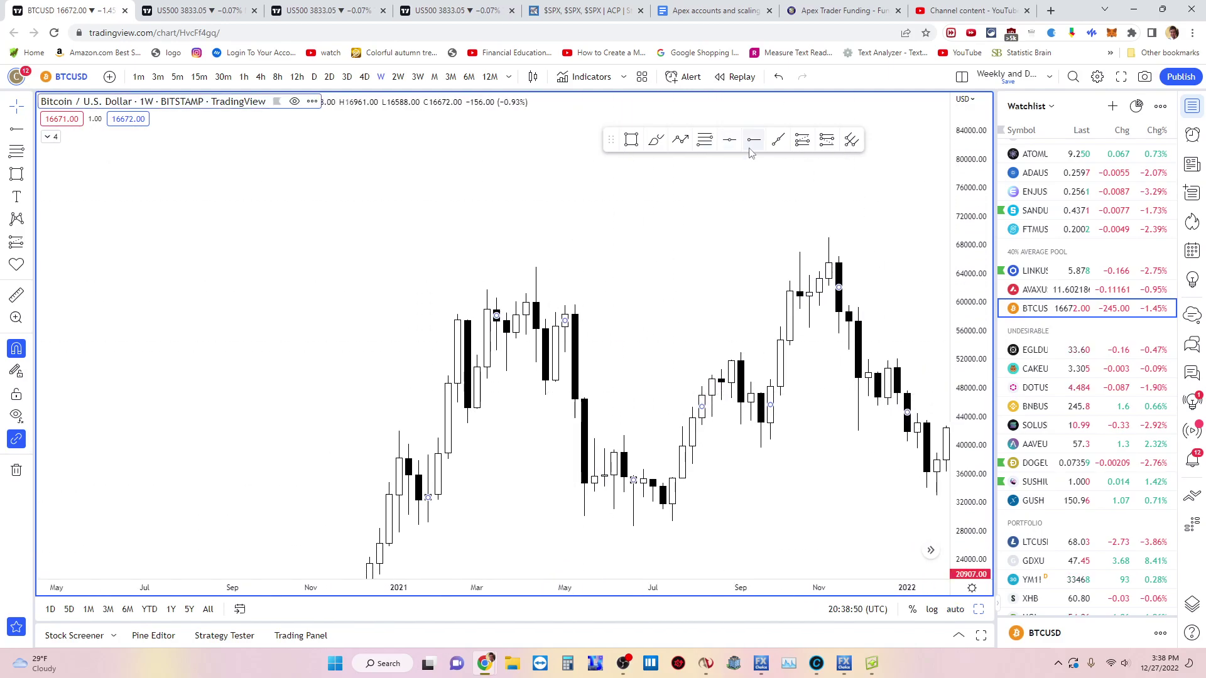
{"action": "left_click", "coordinate": [486, 309]}
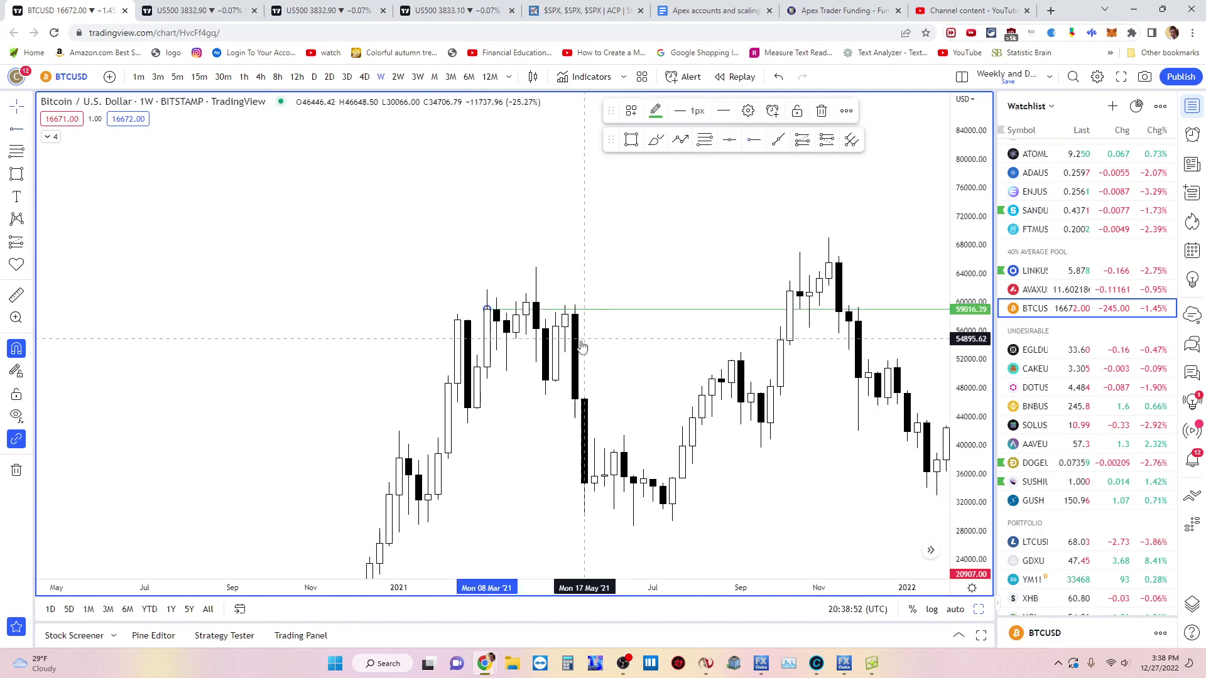
{"action": "left_click", "coordinate": [656, 112]}
{"action": "left_click", "coordinate": [655, 154]}
{"action": "left_click", "coordinate": [568, 202]}
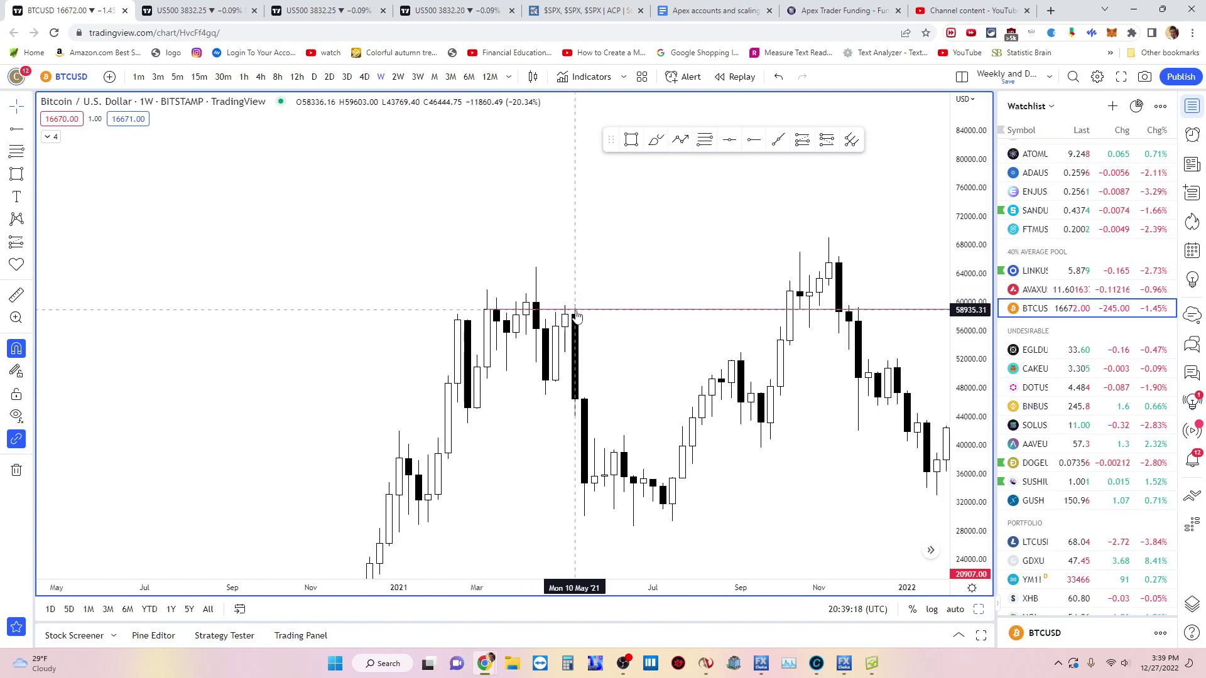
Delete the red horizontal ray and restore the side-by-side weekly and daily chart layout.
{"action": "left_click", "coordinate": [637, 309]}
{"action": "left_click", "coordinate": [821, 112]}
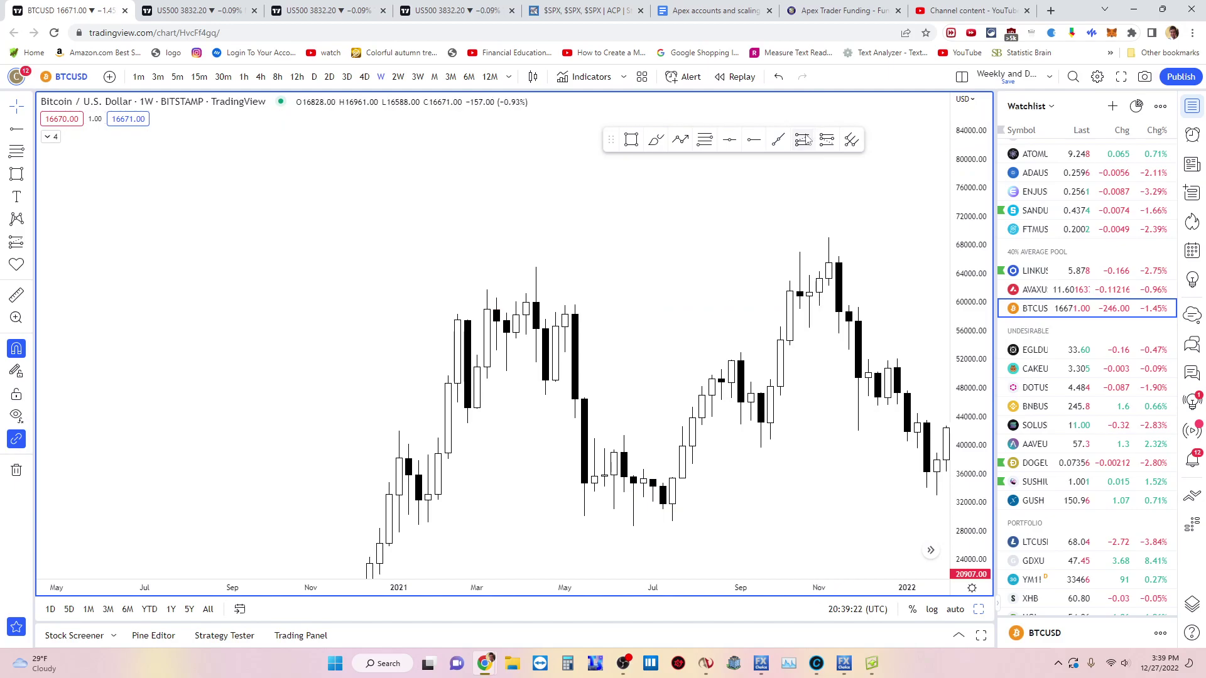
{"action": "left_click_drag", "start_coordinate": [649, 312], "coordinate": [396, 314]}
{"action": "left_click_drag", "start_coordinate": [660, 345], "coordinate": [326, 316]}
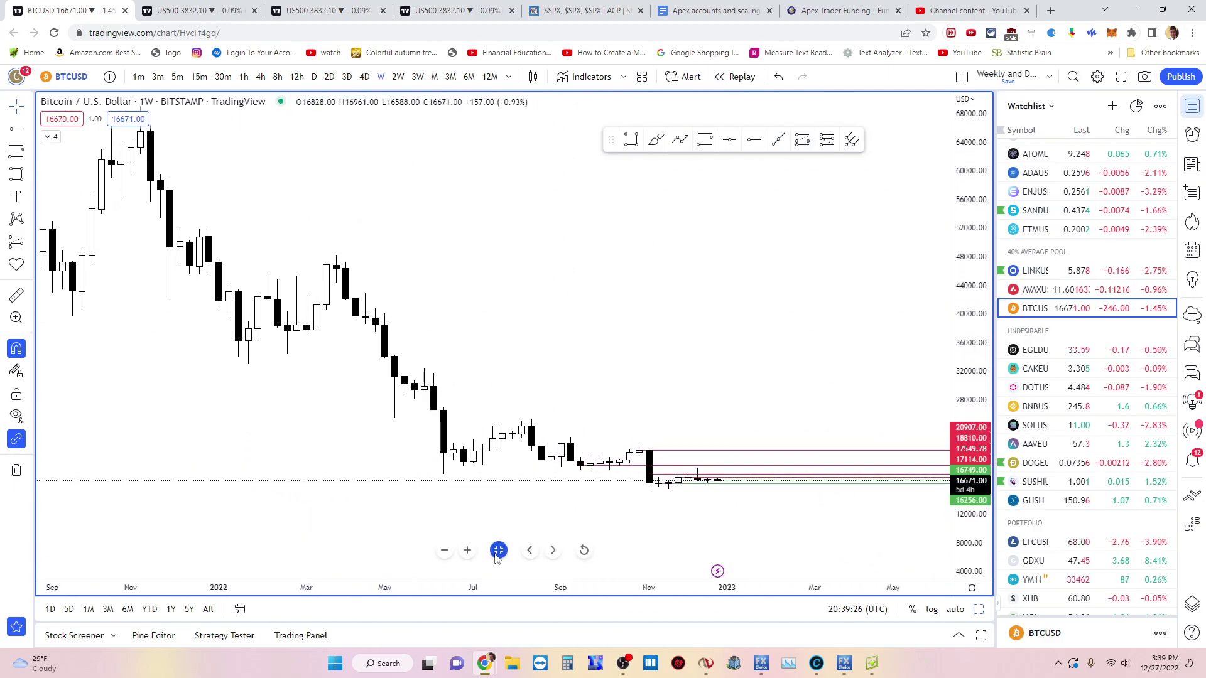
{"action": "key", "text": "alt+Return"}
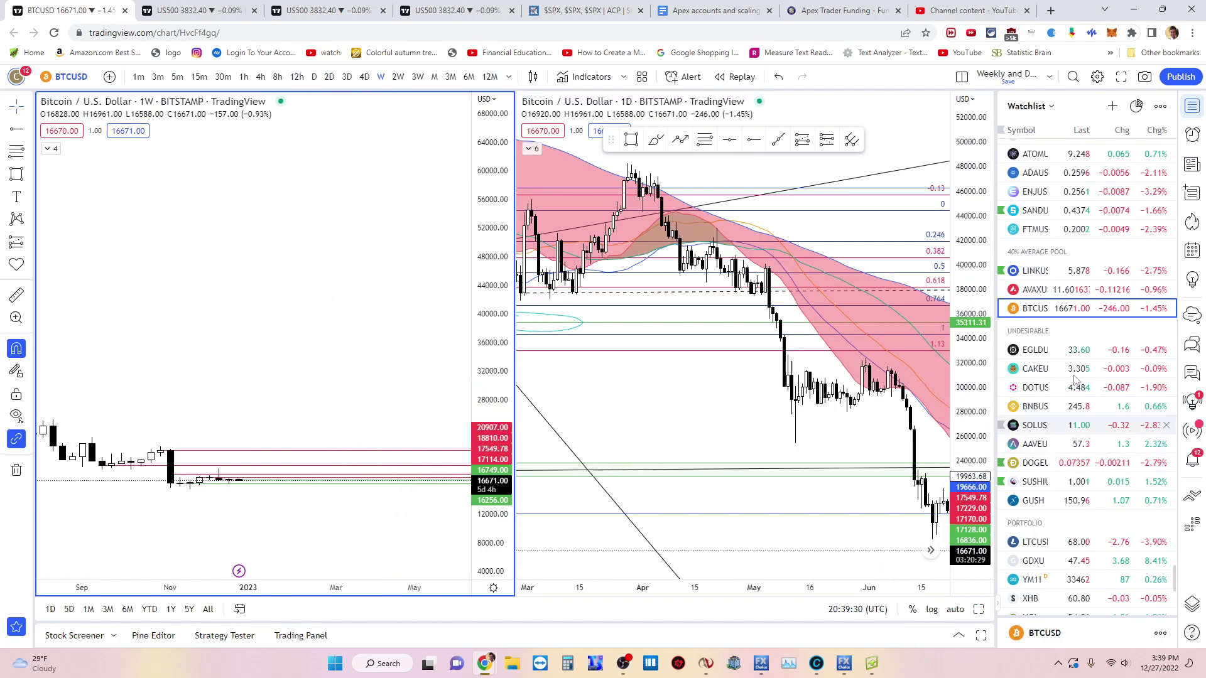
Search for US500 and load the GLOBALPRIME S&P 500 Cash CFD symbol in the weekly and daily charts.
{"action": "left_click", "coordinate": [74, 76]}
{"action": "type", "text": "US"}
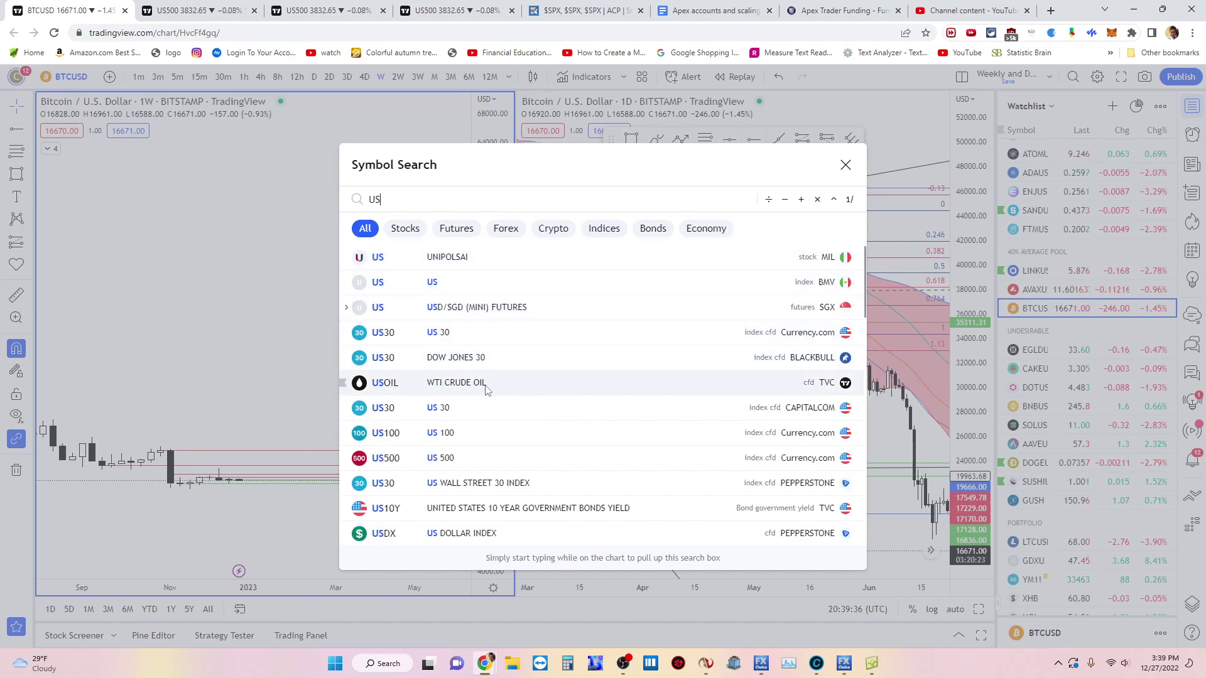
{"action": "type", "text": "500"}
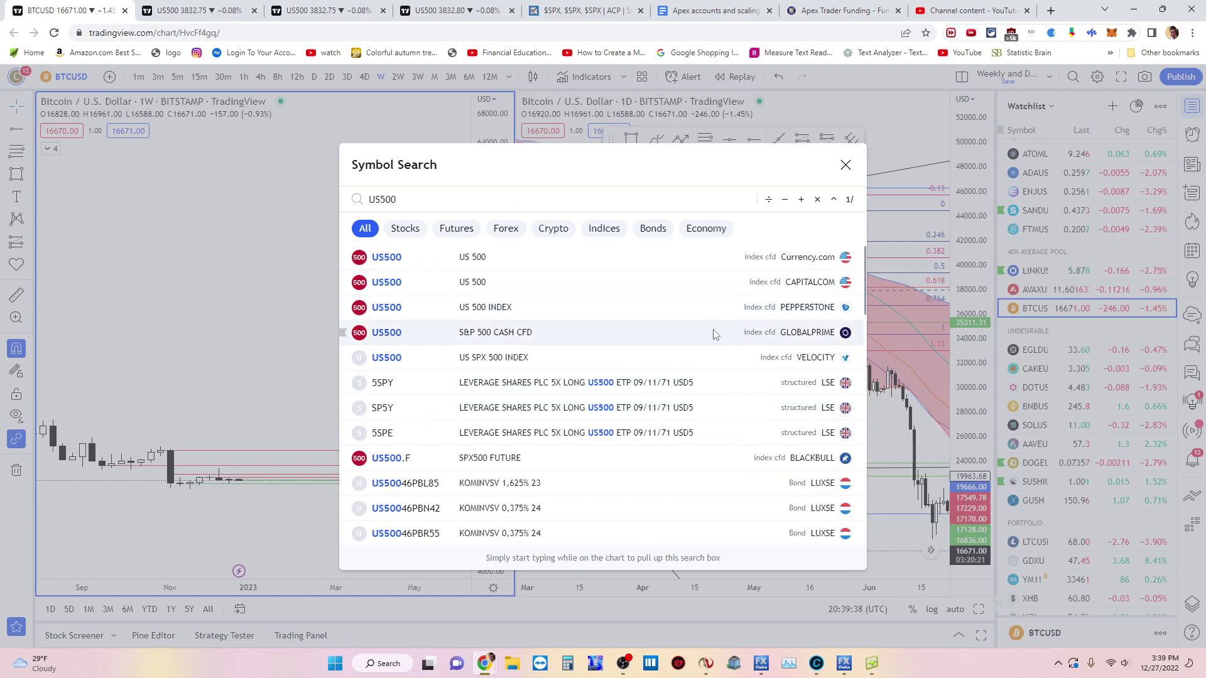
{"action": "left_click", "coordinate": [713, 333]}
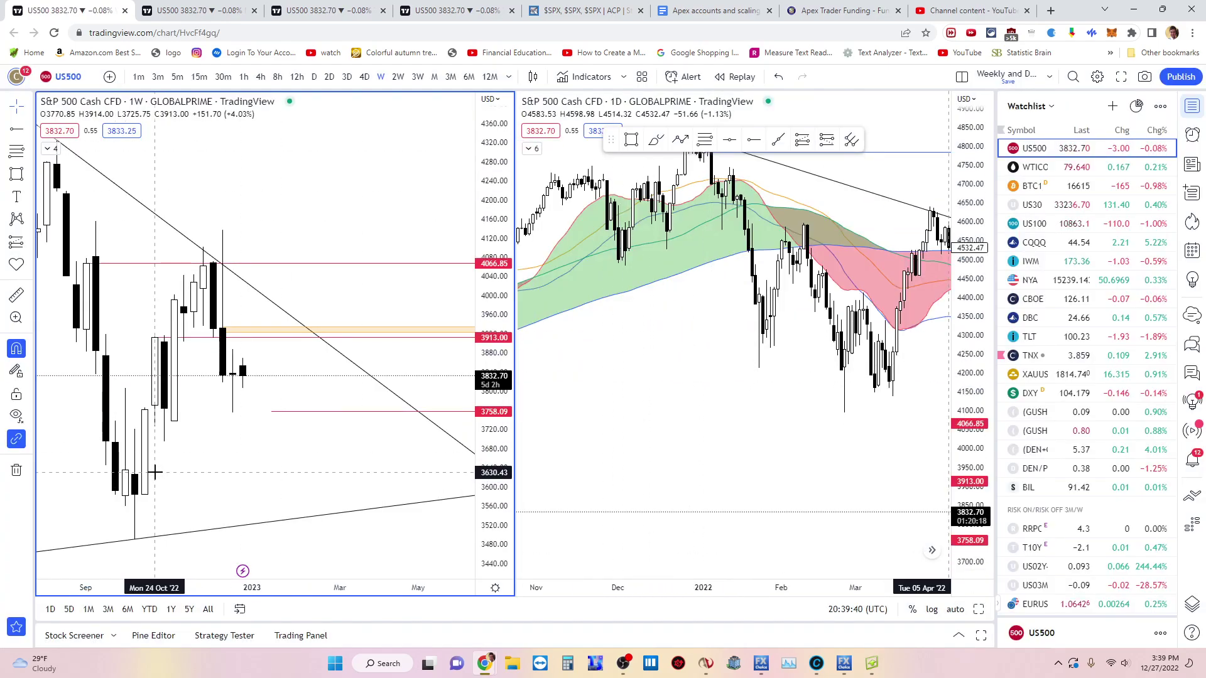
{"action": "left_click_drag", "start_coordinate": [178, 474], "coordinate": [316, 487]}
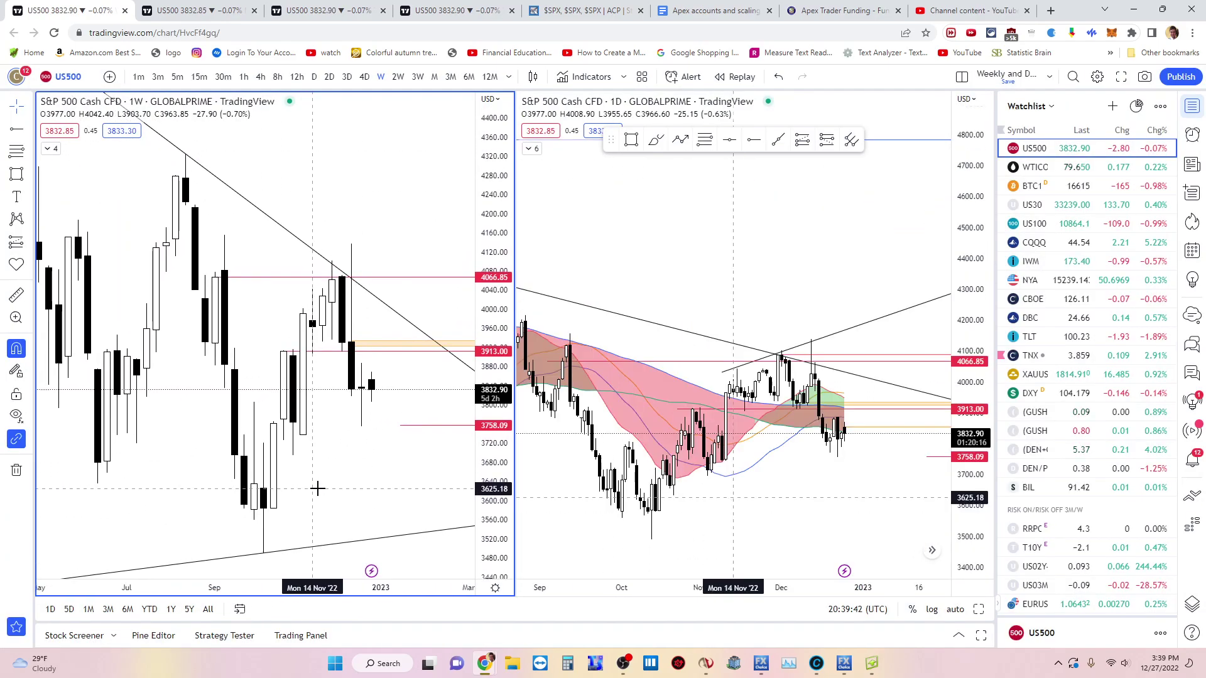